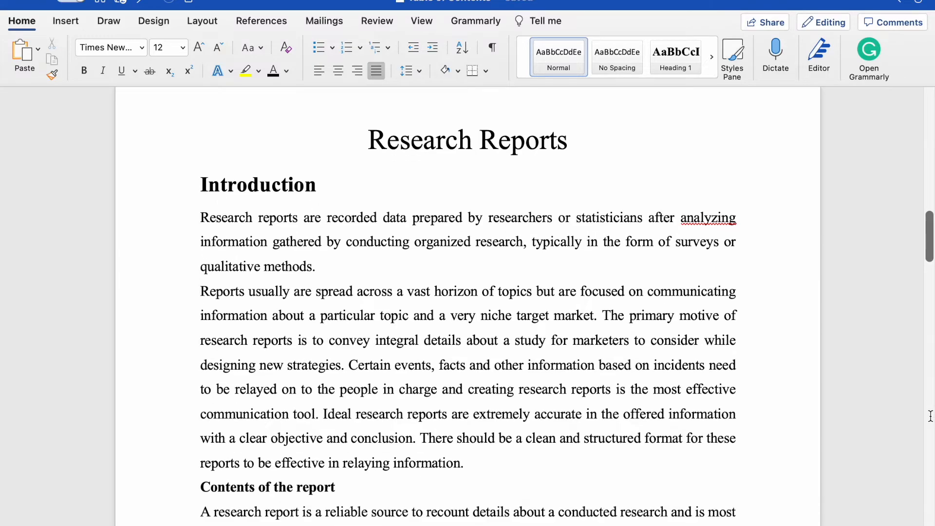
Look through the report's pages to examine its section headings and subheadings, starting from Introduction.
{"action": "scroll", "coordinate": [930, 420], "scroll_direction": "down", "scroll_amount": 15}
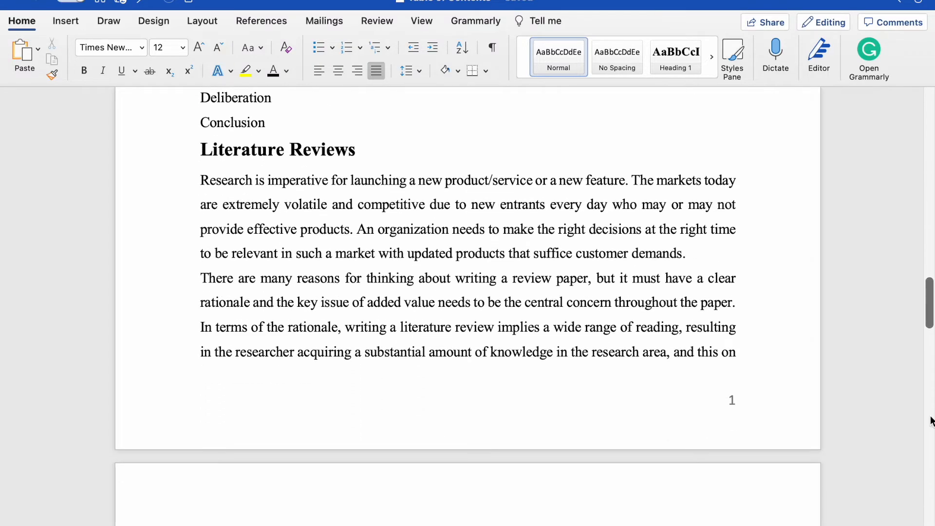
{"action": "scroll", "coordinate": [930, 420], "scroll_direction": "down", "scroll_amount": 10}
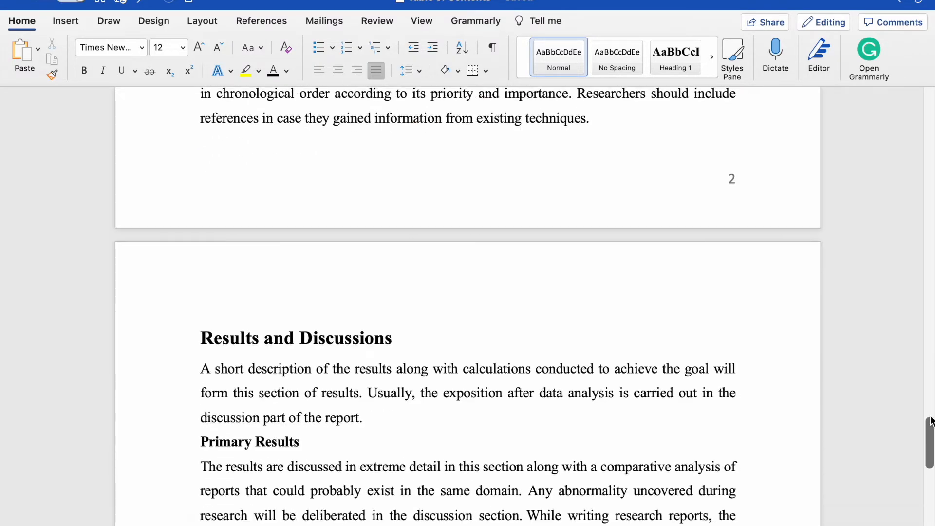
{"action": "scroll", "coordinate": [931, 420], "scroll_direction": "up", "scroll_amount": 20}
{"action": "scroll", "coordinate": [931, 420], "scroll_direction": "up", "scroll_amount": 15}
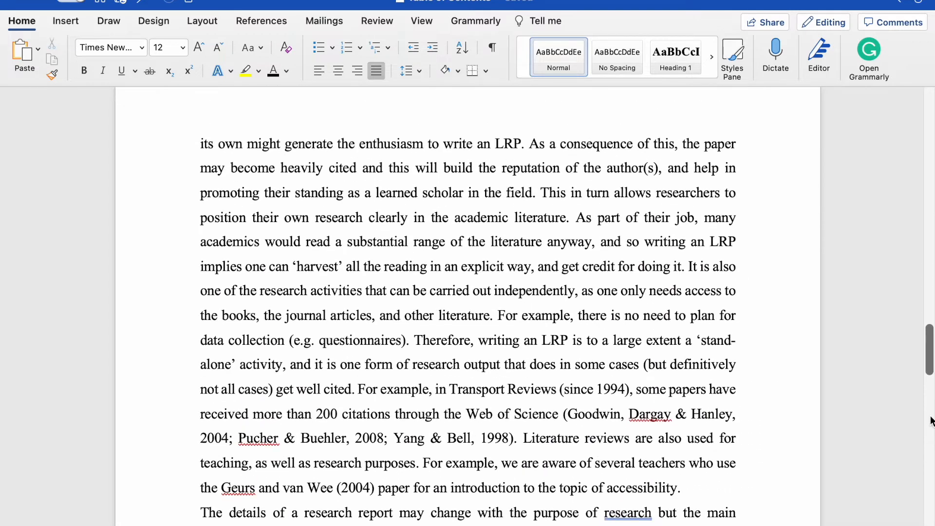
{"action": "scroll", "coordinate": [931, 416], "scroll_direction": "up", "scroll_amount": 10}
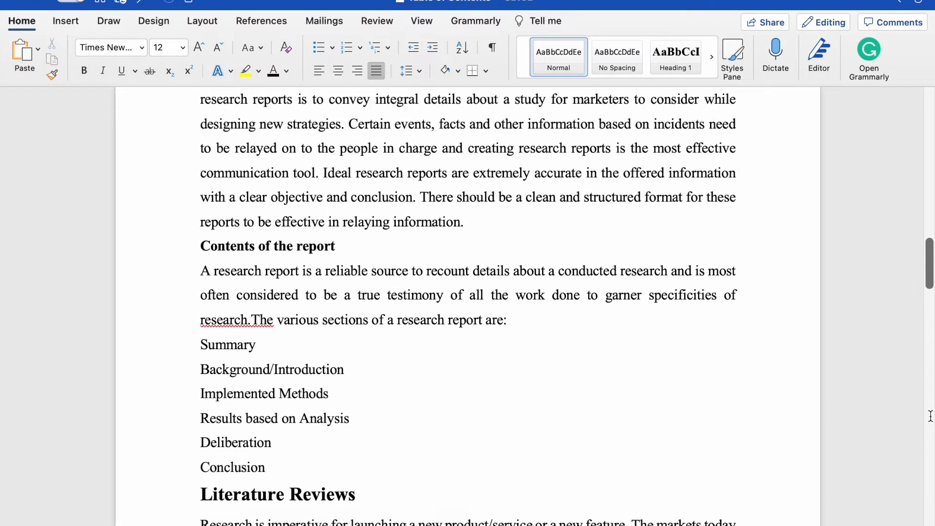
{"action": "scroll", "coordinate": [930, 416], "scroll_direction": "up", "scroll_amount": 2}
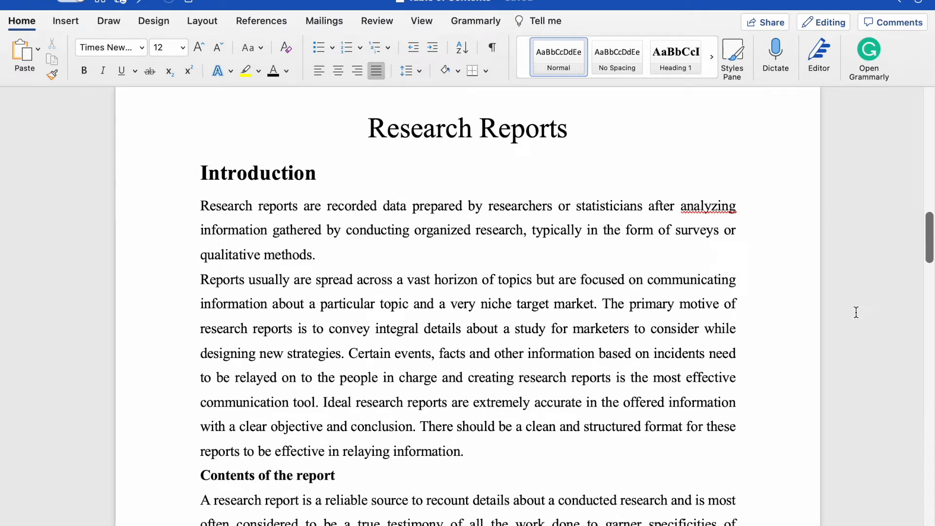
{"action": "left_click", "coordinate": [306, 178]}
{"action": "scroll", "coordinate": [401, 346], "scroll_direction": "down", "scroll_amount": 5}
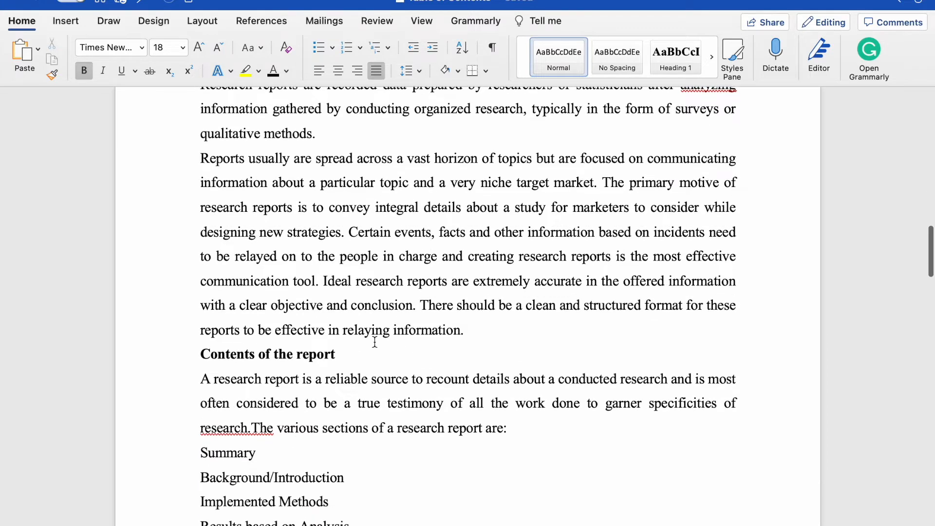
{"action": "scroll", "coordinate": [425, 396], "scroll_direction": "down", "scroll_amount": 10}
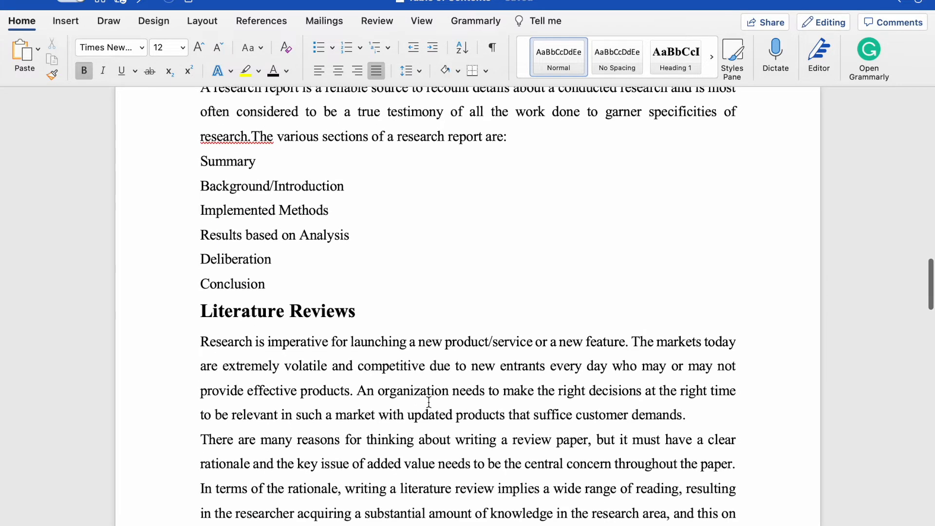
Change the "Literature Reviews" heading to "Literature Review".
{"action": "left_click", "coordinate": [341, 312]}
{"action": "scroll", "coordinate": [429, 391], "scroll_direction": "down", "scroll_amount": 9}
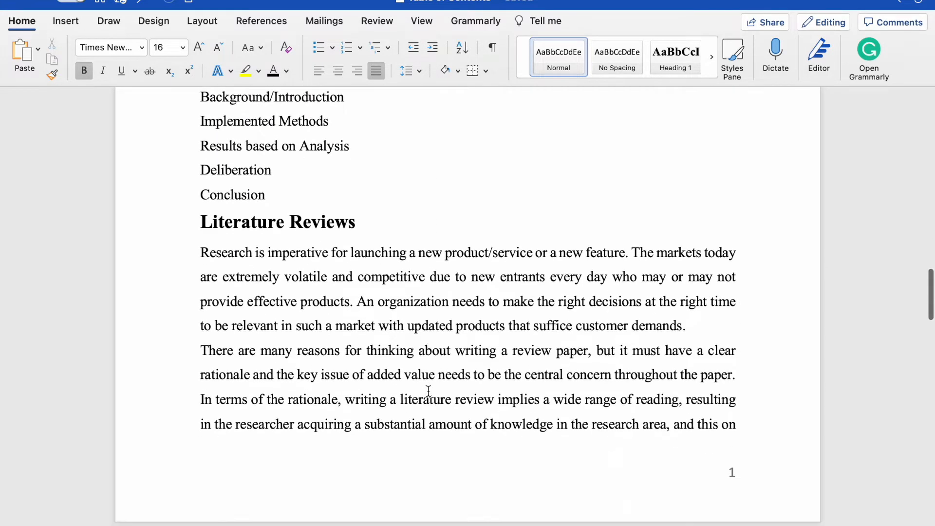
{"action": "scroll", "coordinate": [429, 391], "scroll_direction": "up", "scroll_amount": 3}
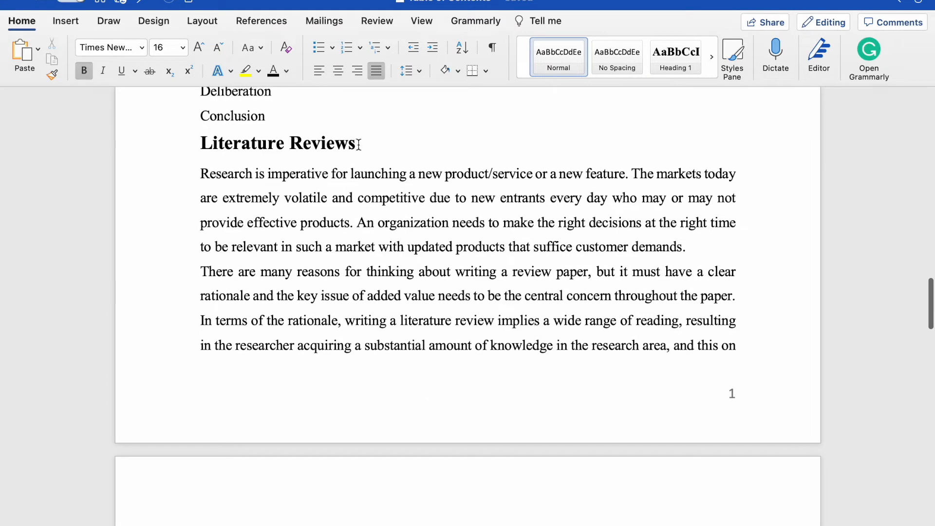
{"action": "key", "text": "BackSpace"}
Examine the remaining headings and subheadings: Primary Goal, Research Methodology, Results and Discussions, Primary Results and Conclusion.
{"action": "scroll", "coordinate": [424, 288], "scroll_direction": "down", "scroll_amount": 20}
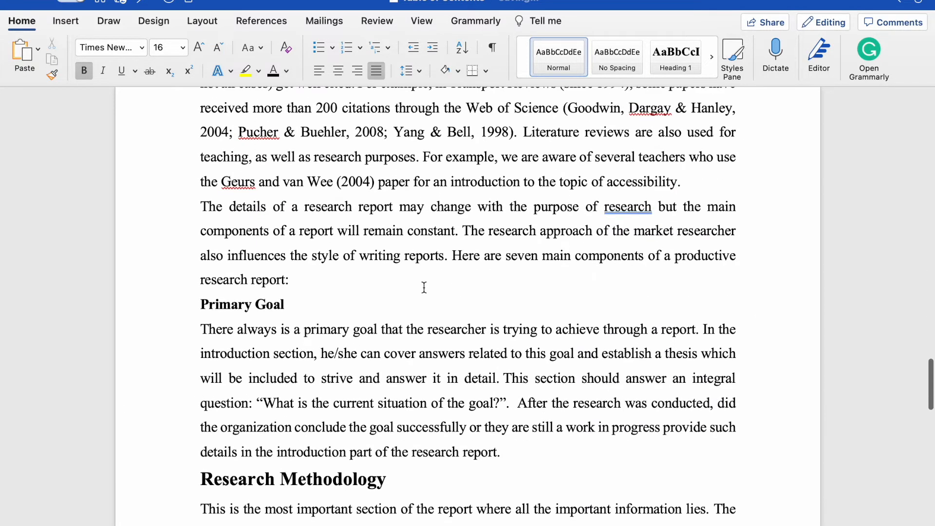
{"action": "scroll", "coordinate": [424, 287], "scroll_direction": "down", "scroll_amount": 2}
{"action": "left_click", "coordinate": [285, 287]}
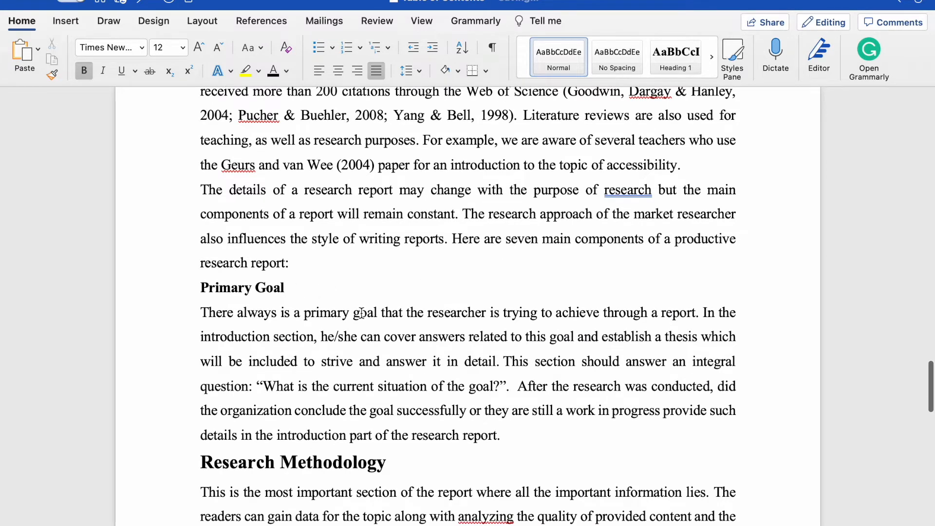
{"action": "scroll", "coordinate": [361, 314], "scroll_direction": "down", "scroll_amount": 7}
{"action": "scroll", "coordinate": [362, 314], "scroll_direction": "down", "scroll_amount": 2}
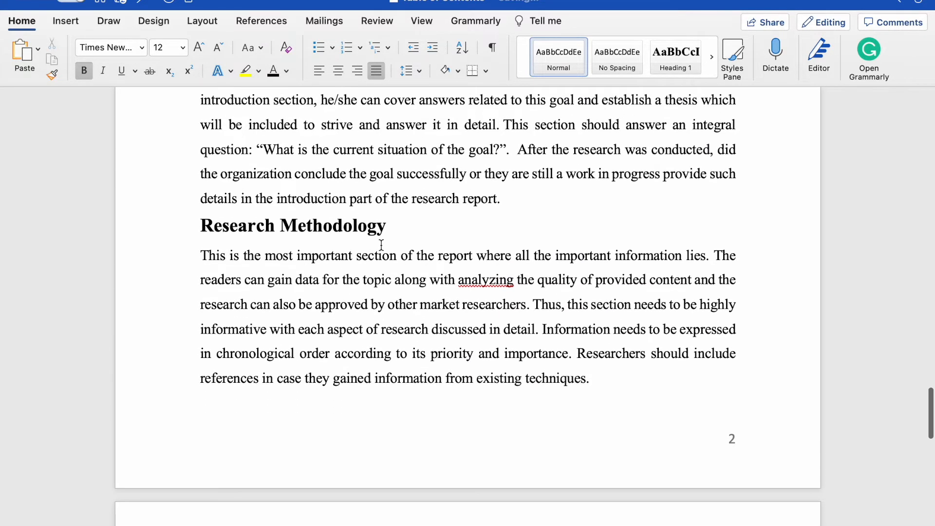
{"action": "left_click", "coordinate": [384, 226]}
{"action": "scroll", "coordinate": [411, 265], "scroll_direction": "down", "scroll_amount": 10}
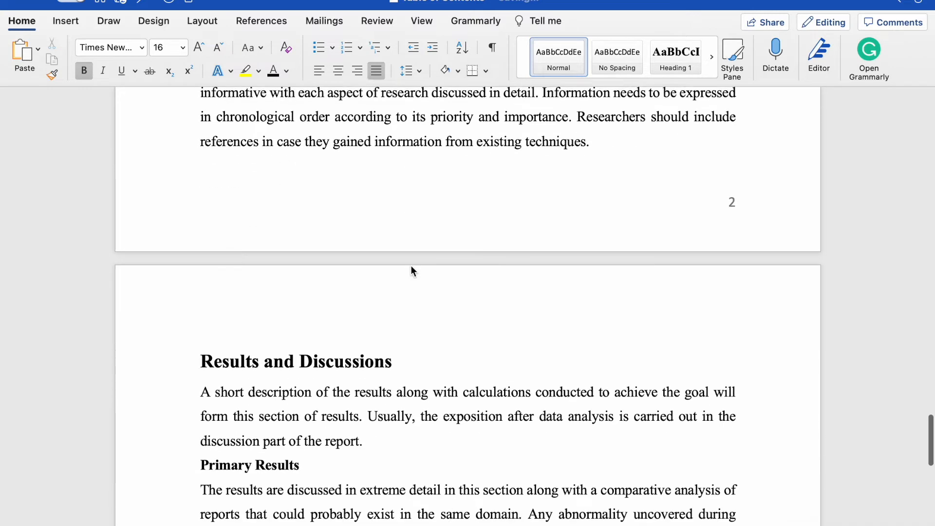
{"action": "left_click", "coordinate": [384, 309]}
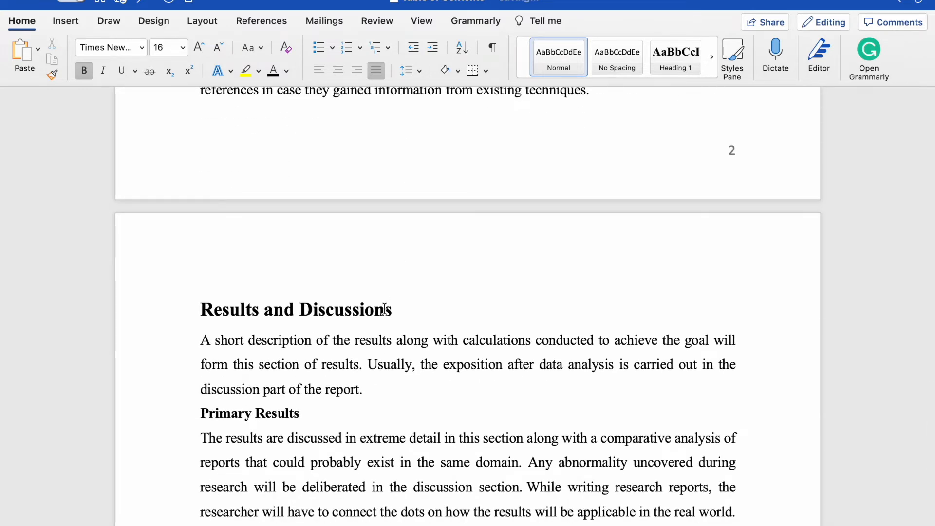
{"action": "scroll", "coordinate": [385, 310], "scroll_direction": "down", "scroll_amount": 1}
{"action": "left_click", "coordinate": [277, 381]}
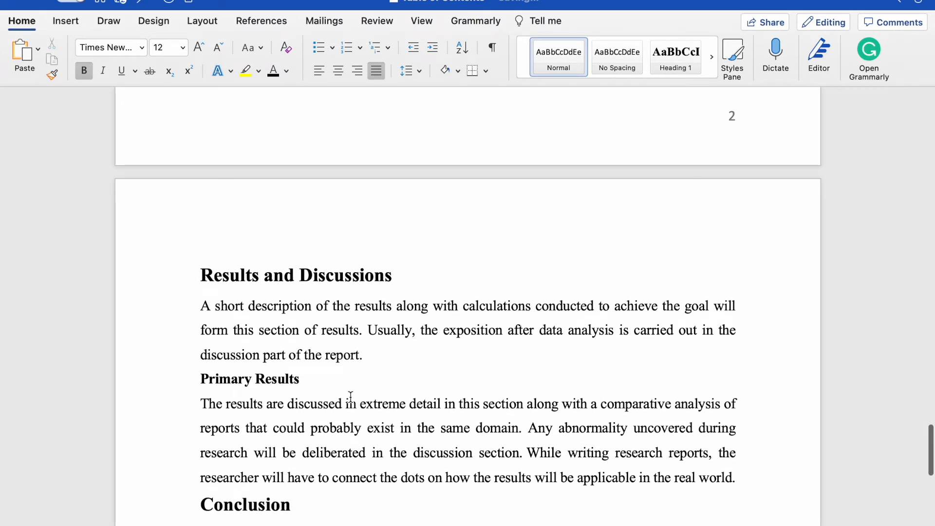
{"action": "scroll", "coordinate": [348, 394], "scroll_direction": "down", "scroll_amount": 5}
{"action": "left_click", "coordinate": [294, 369]}
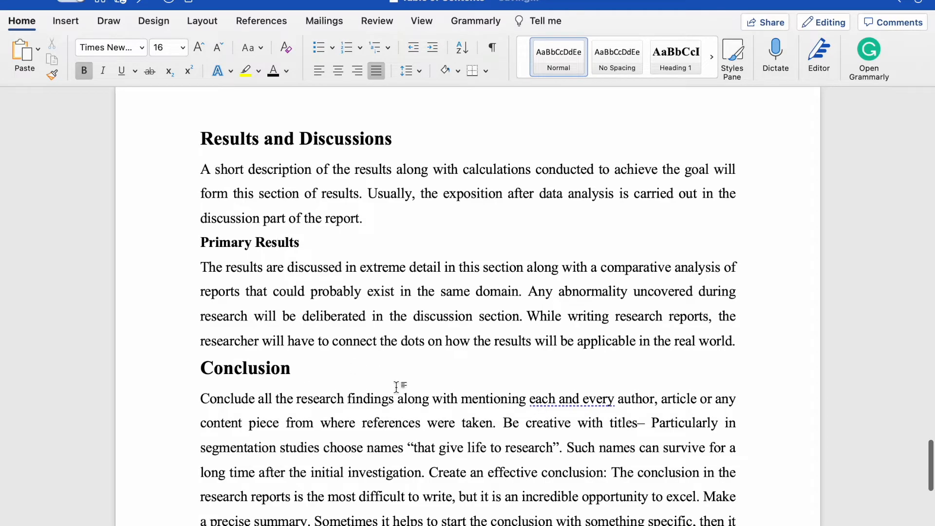
{"action": "scroll", "coordinate": [395, 388], "scroll_direction": "down", "scroll_amount": 5}
{"action": "scroll", "coordinate": [397, 388], "scroll_direction": "up", "scroll_amount": 4}
{"action": "scroll", "coordinate": [396, 387], "scroll_direction": "up", "scroll_amount": 20}
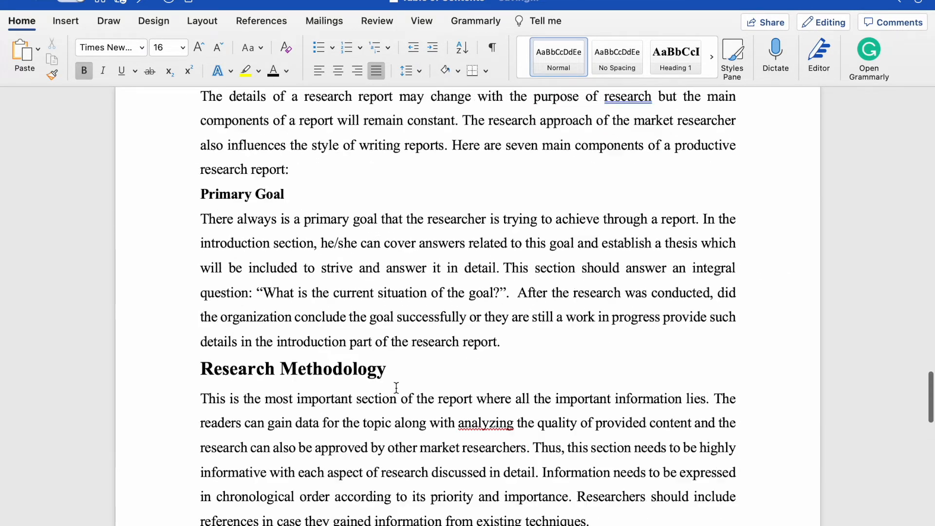
{"action": "scroll", "coordinate": [396, 387], "scroll_direction": "up", "scroll_amount": 20}
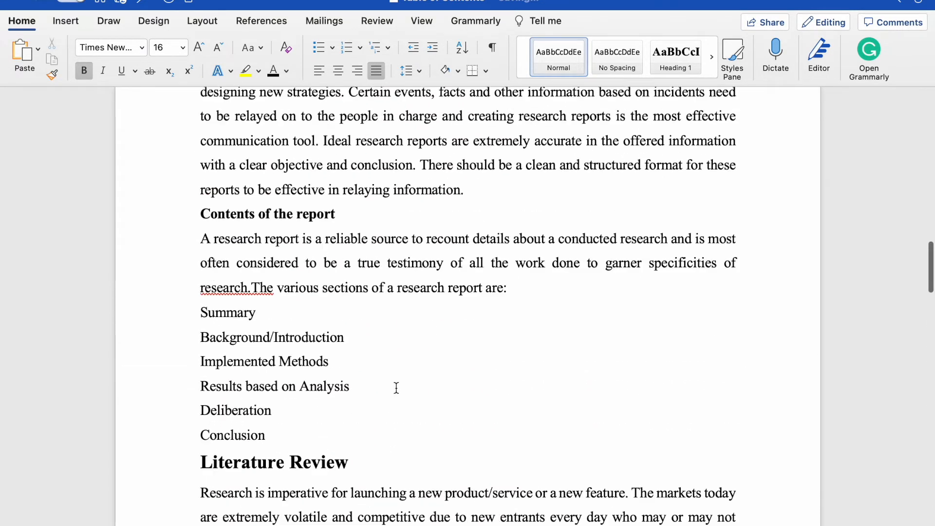
Apply the Title style to the "Research Reports" line at the start of the report.
{"action": "scroll", "coordinate": [396, 387], "scroll_direction": "up", "scroll_amount": 5}
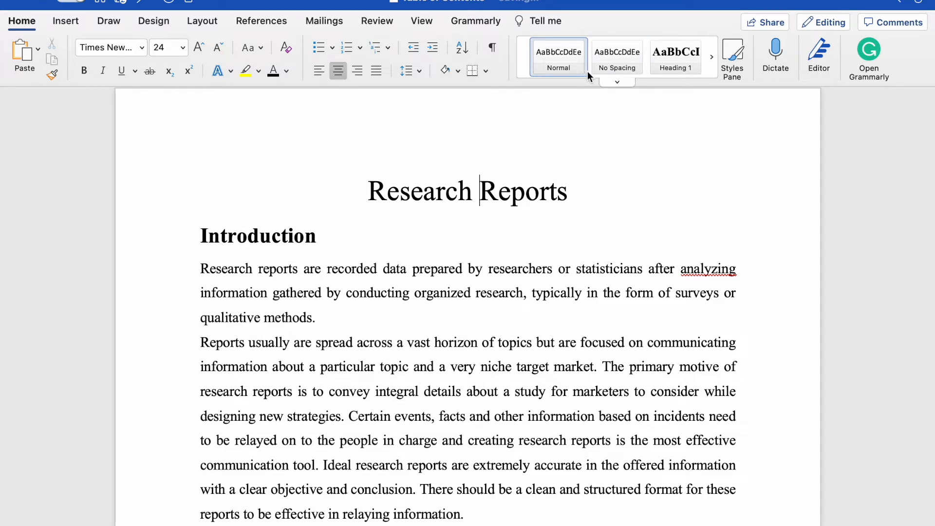
{"action": "left_click", "coordinate": [619, 83]}
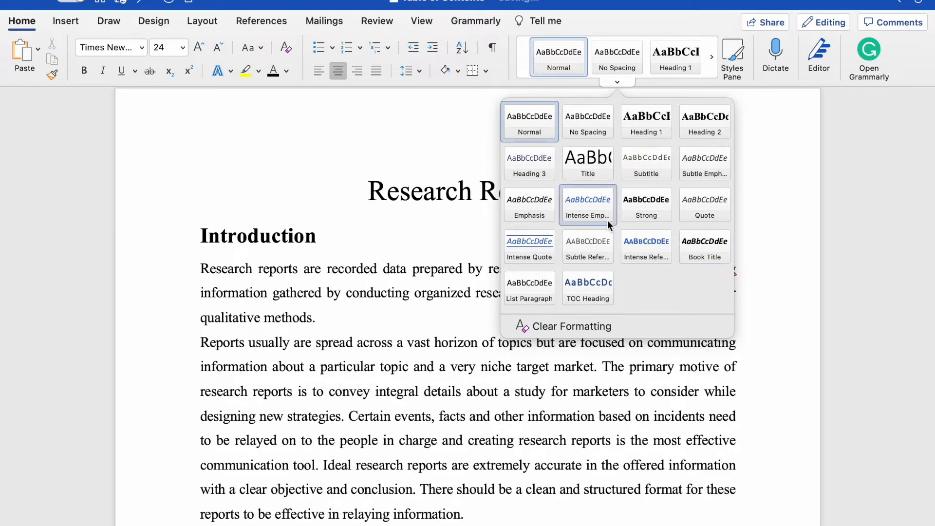
{"action": "left_click", "coordinate": [591, 177]}
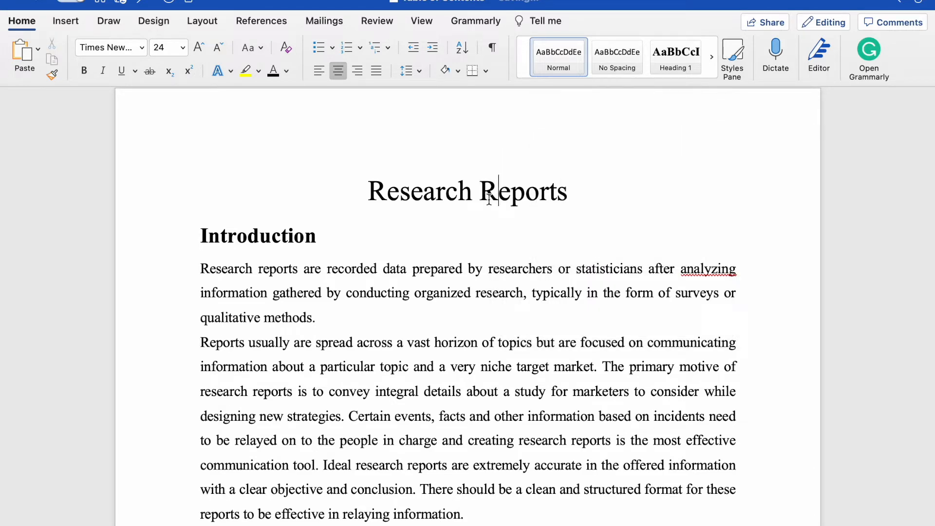
{"action": "left_click_drag", "start_coordinate": [587, 200], "coordinate": [394, 191]}
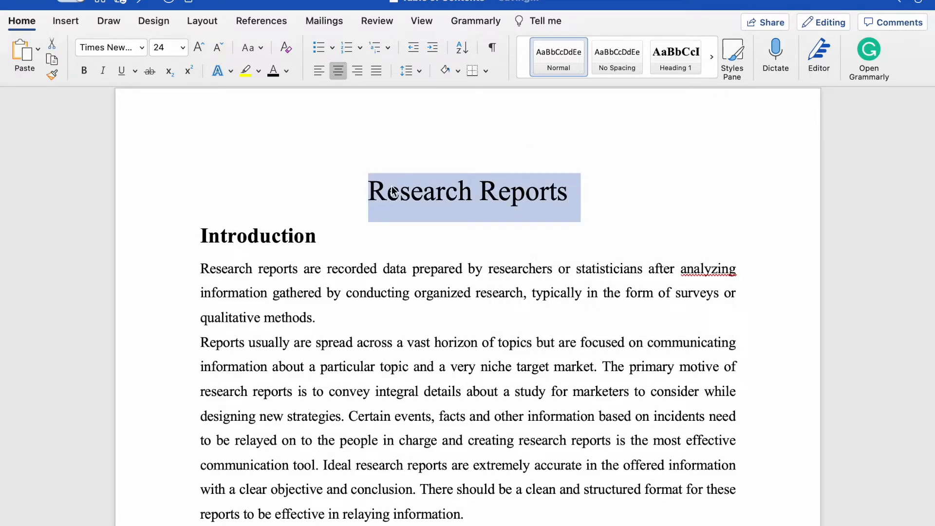
{"action": "left_click", "coordinate": [616, 83]}
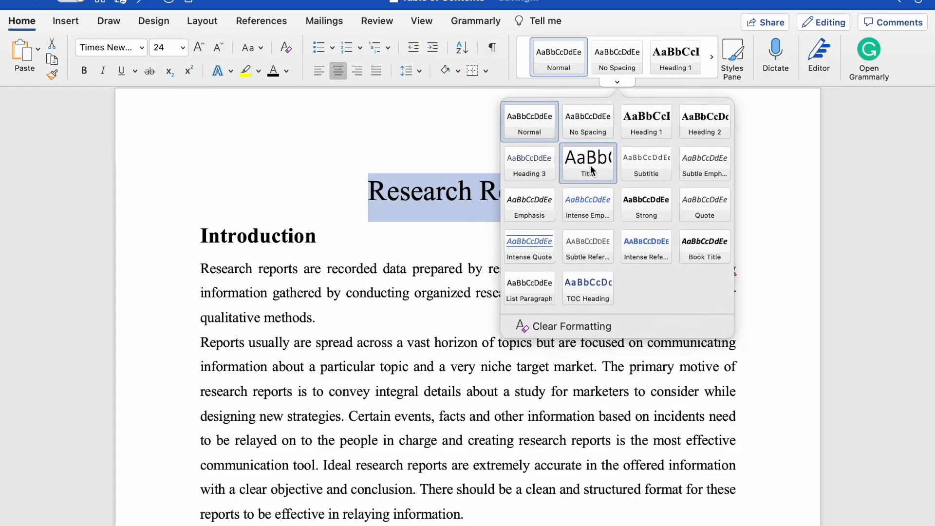
{"action": "left_click", "coordinate": [591, 168]}
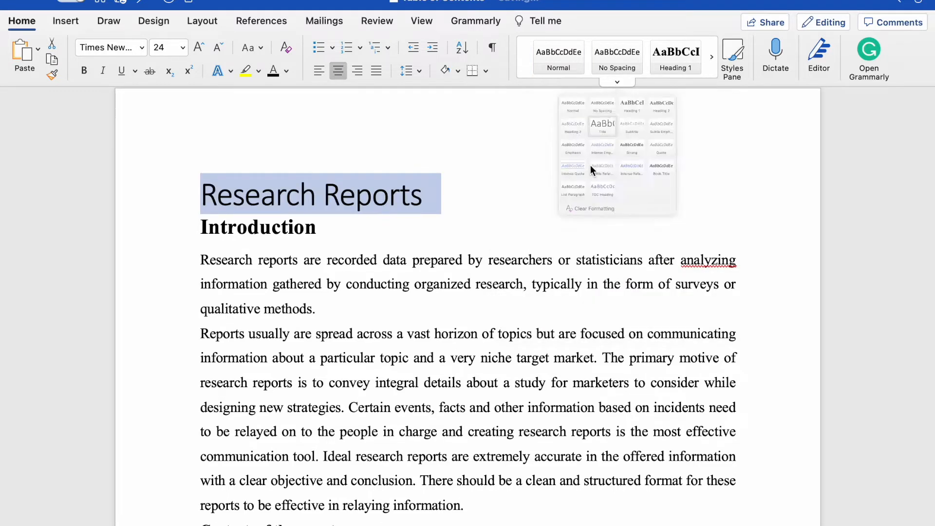
Center the "Research Reports" title and make it bold.
{"action": "left_click", "coordinate": [339, 72]}
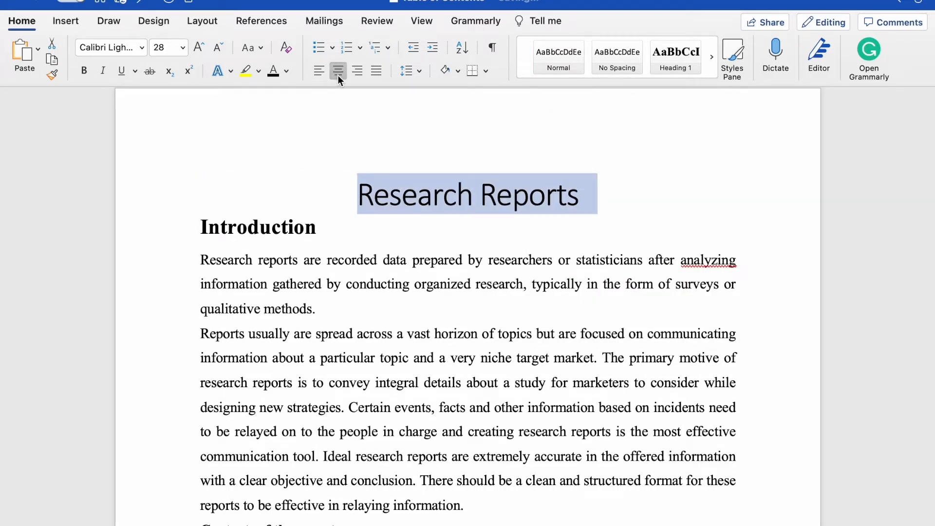
{"action": "key", "text": "super+b"}
{"action": "left_click", "coordinate": [638, 224]}
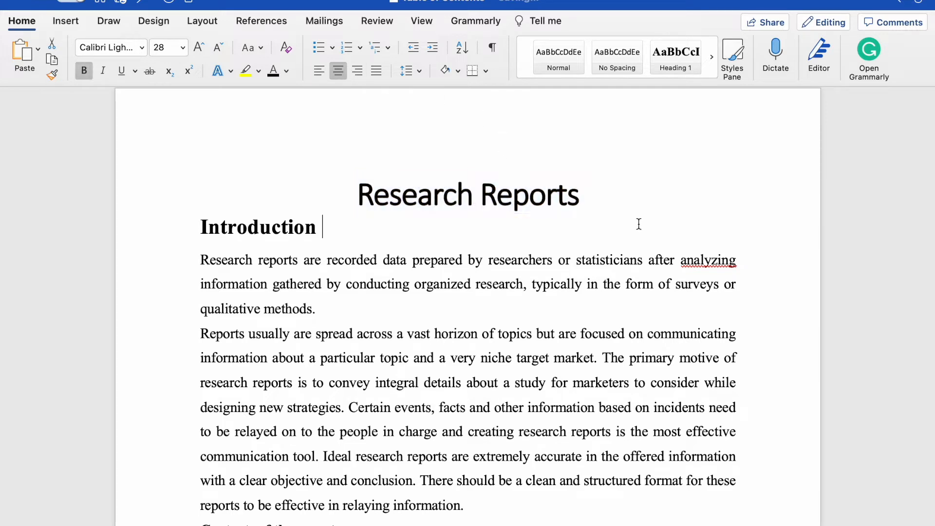
Apply the Heading 1 style to the "Introduction" heading.
{"action": "left_click_drag", "start_coordinate": [310, 233], "coordinate": [203, 236]}
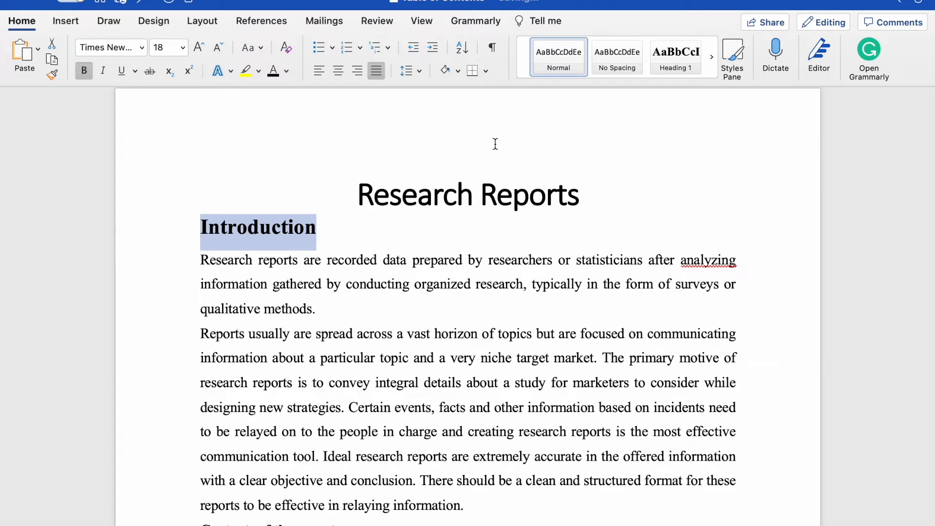
{"action": "left_click", "coordinate": [621, 84]}
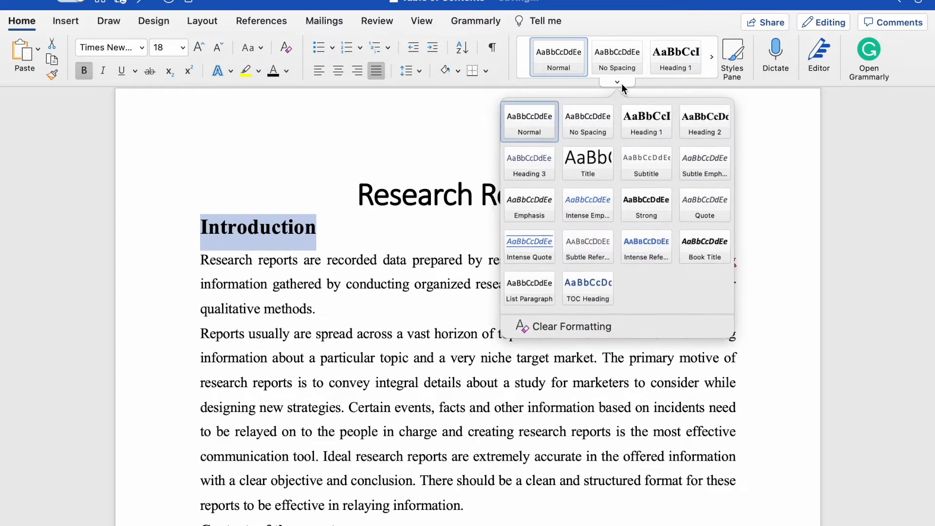
{"action": "left_click", "coordinate": [651, 127]}
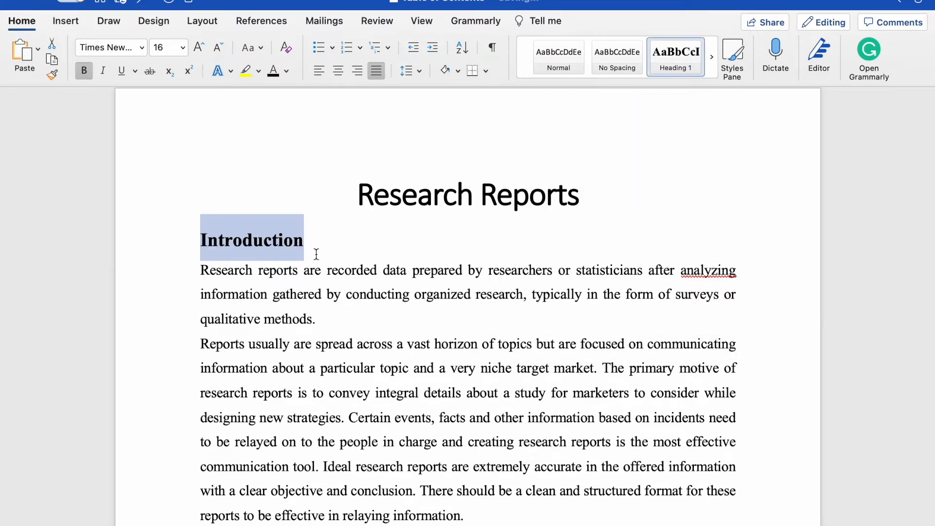
Apply the Heading 2 style to the "Contents of the report" subheading below the Introduction section.
{"action": "scroll", "coordinate": [345, 367], "scroll_direction": "down", "scroll_amount": 4}
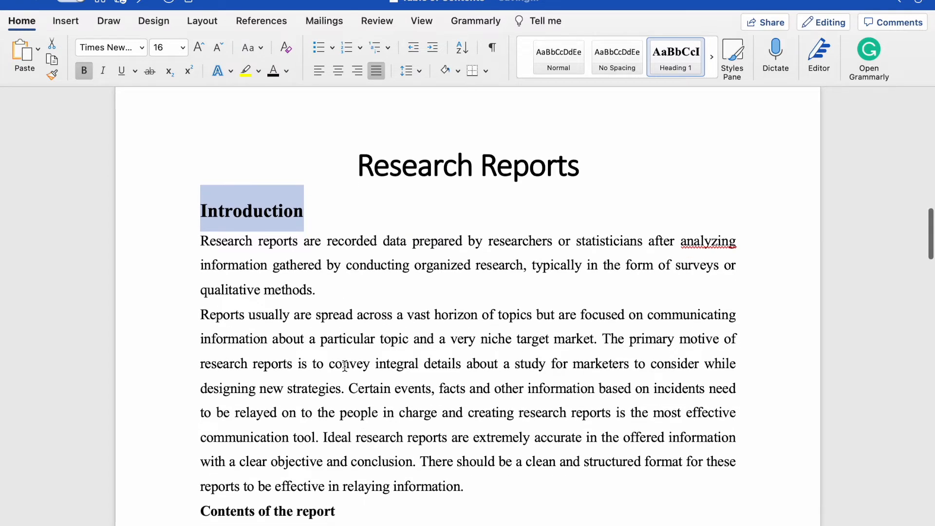
{"action": "left_click", "coordinate": [305, 443]}
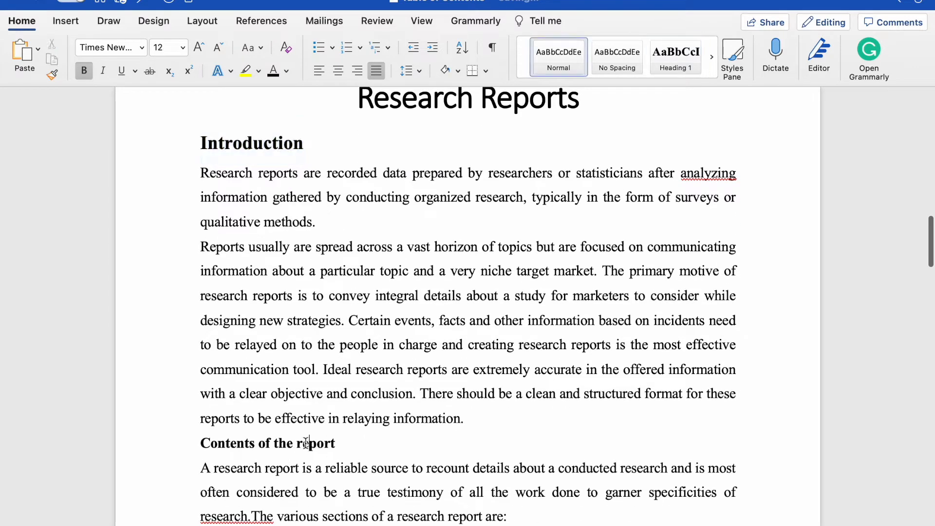
{"action": "scroll", "coordinate": [365, 436], "scroll_direction": "down", "scroll_amount": 1}
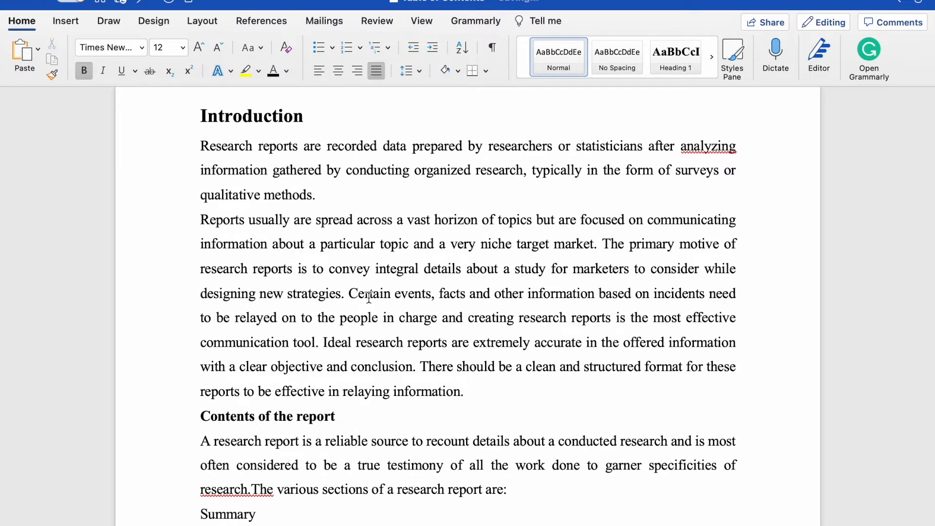
{"action": "left_click_drag", "start_coordinate": [311, 118], "coordinate": [194, 125]}
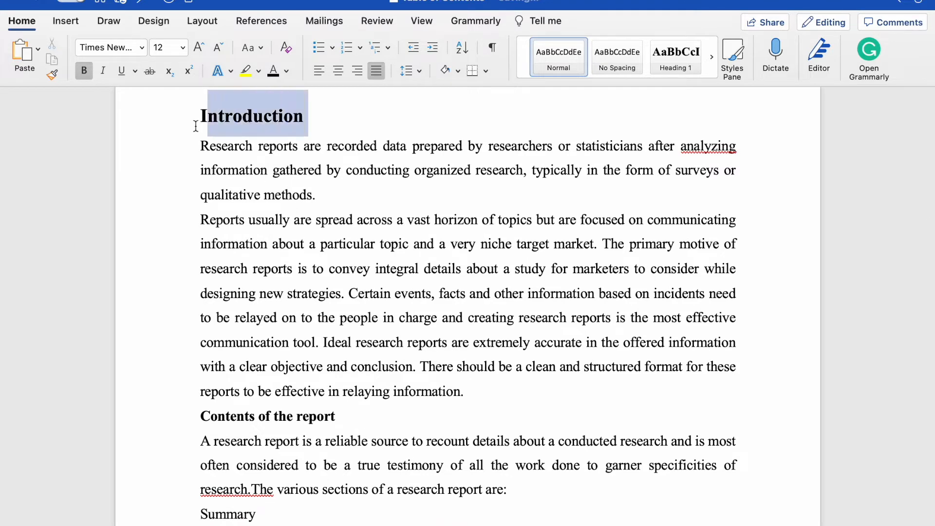
{"action": "left_click", "coordinate": [334, 418]}
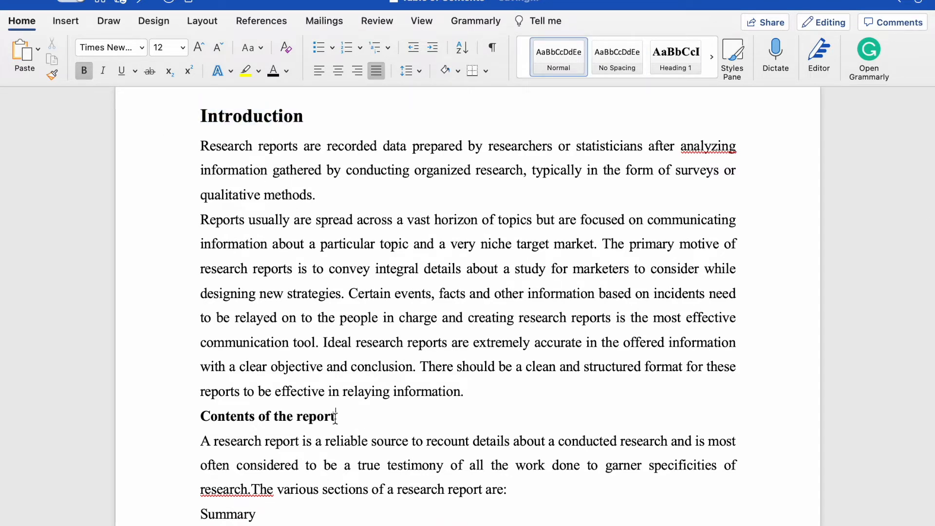
{"action": "left_click_drag", "start_coordinate": [344, 418], "coordinate": [223, 418]}
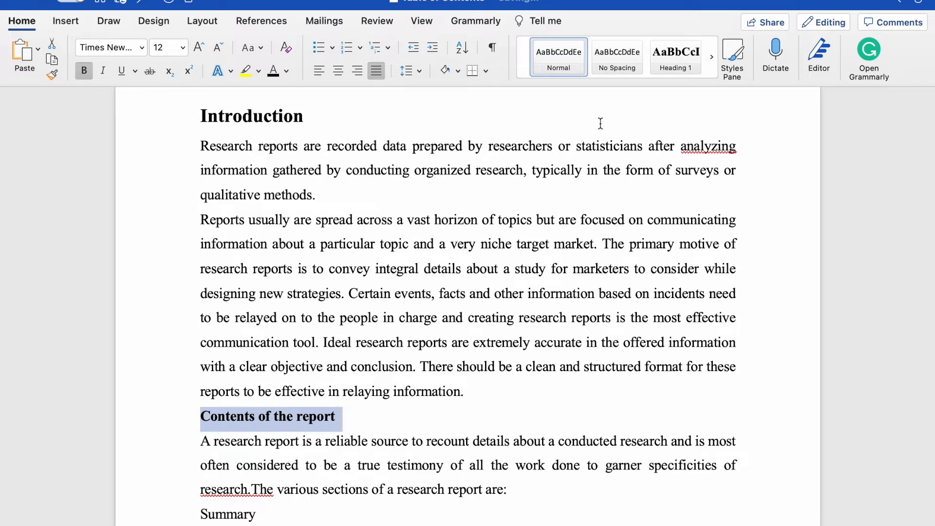
{"action": "left_click", "coordinate": [618, 83]}
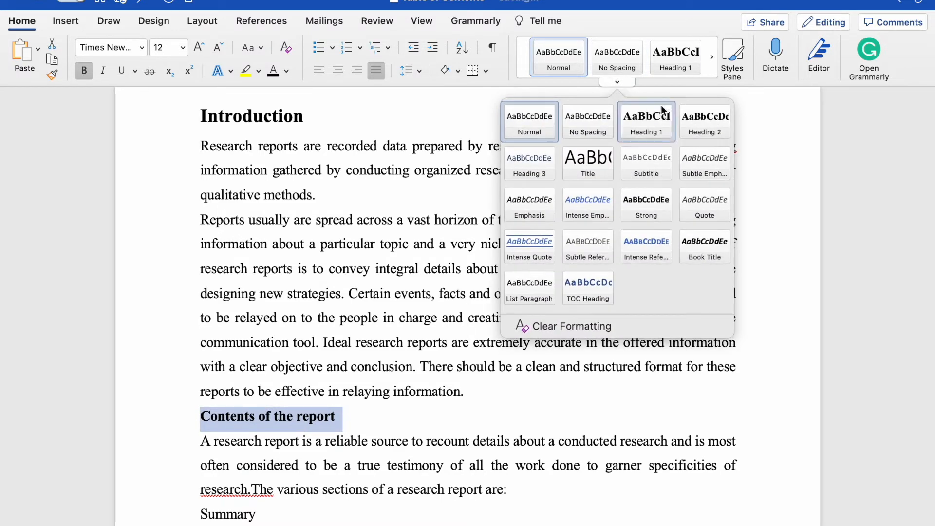
{"action": "left_click", "coordinate": [698, 119]}
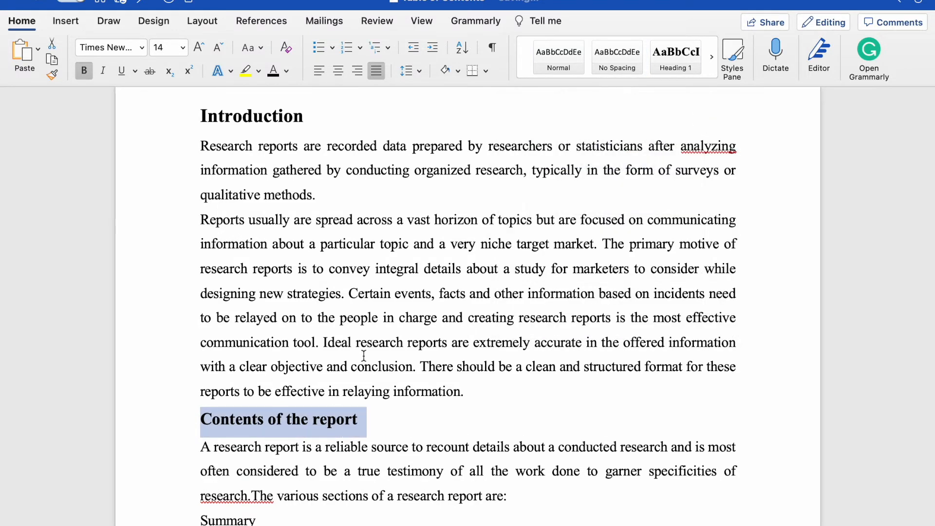
{"action": "scroll", "coordinate": [363, 355], "scroll_direction": "down", "scroll_amount": 2}
{"action": "left_click", "coordinate": [384, 371]}
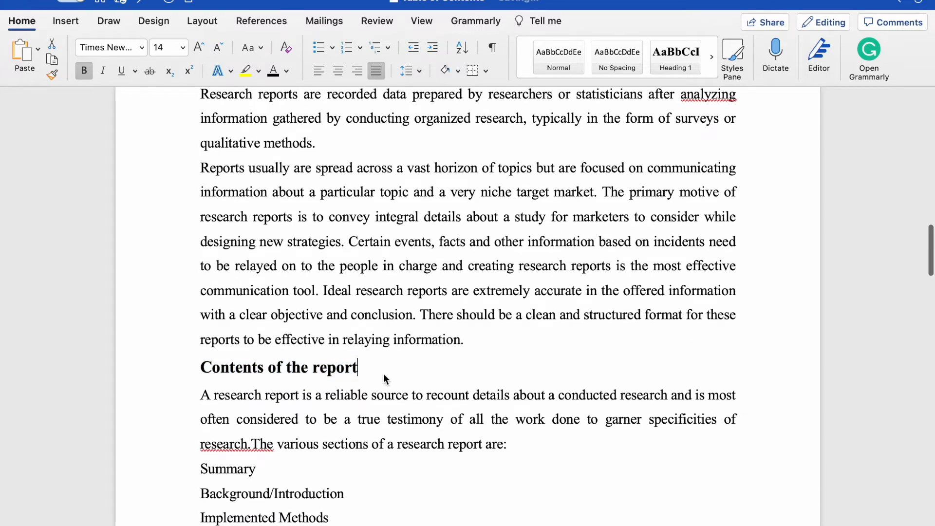
Apply the Heading 1 style to the "Literature Review" heading.
{"action": "scroll", "coordinate": [384, 373], "scroll_direction": "down", "scroll_amount": 3}
{"action": "scroll", "coordinate": [383, 373], "scroll_direction": "down", "scroll_amount": 4}
{"action": "left_click_drag", "start_coordinate": [353, 391], "coordinate": [236, 397]}
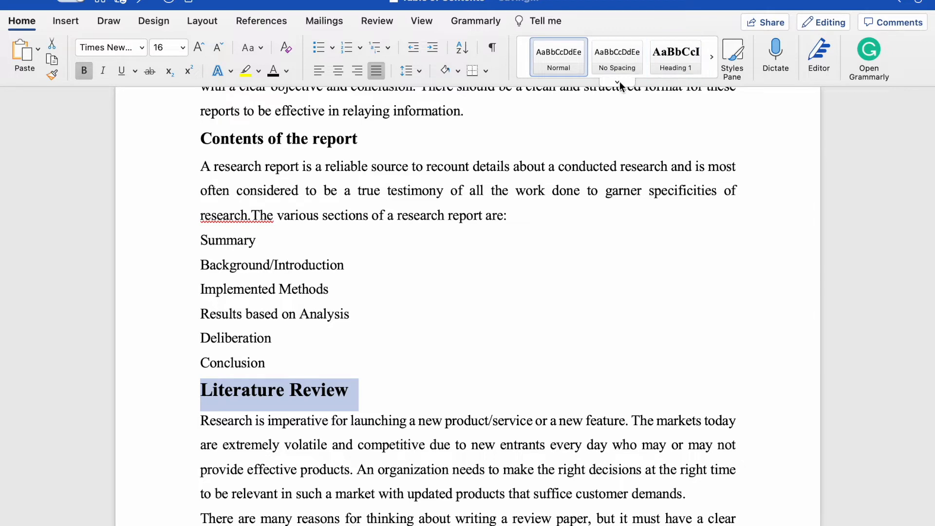
{"action": "left_click", "coordinate": [619, 82]}
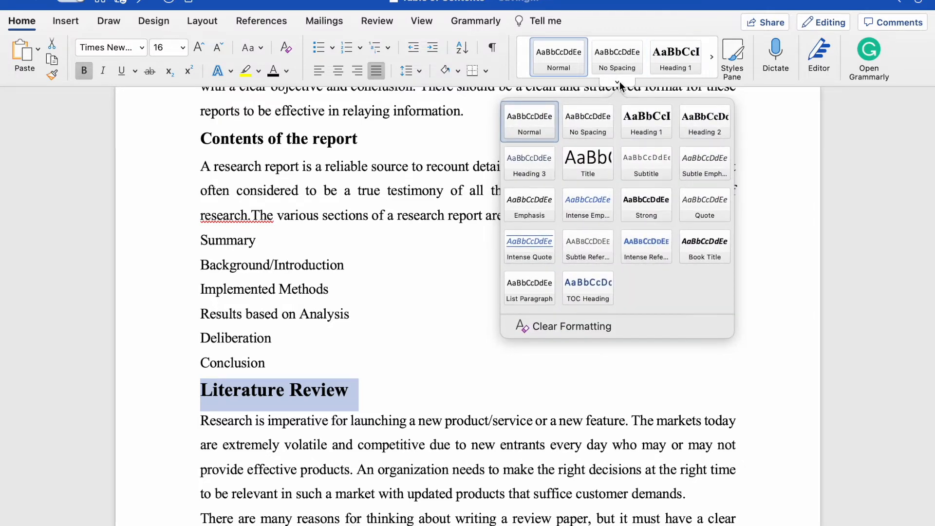
{"action": "left_click", "coordinate": [644, 121]}
Apply the Heading 2 style to the "Primary Goal" subheading in the Literature Review section.
{"action": "scroll", "coordinate": [453, 379], "scroll_direction": "down", "scroll_amount": 15}
{"action": "scroll", "coordinate": [453, 379], "scroll_direction": "down", "scroll_amount": 10}
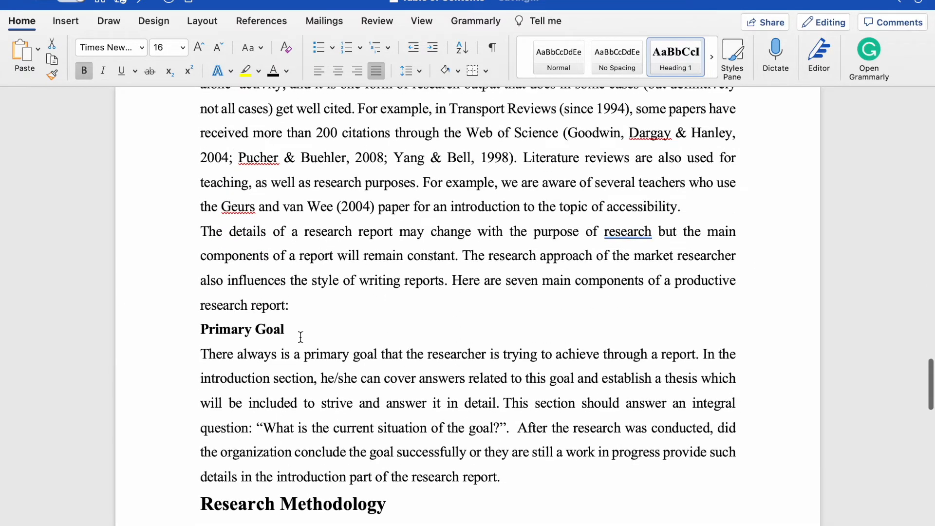
{"action": "left_click_drag", "start_coordinate": [290, 330], "coordinate": [226, 329]}
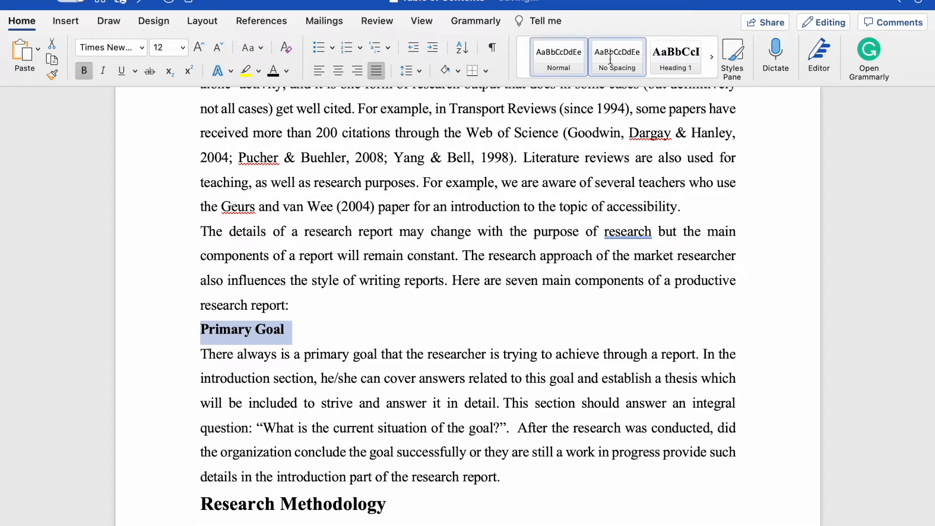
{"action": "left_click", "coordinate": [620, 81]}
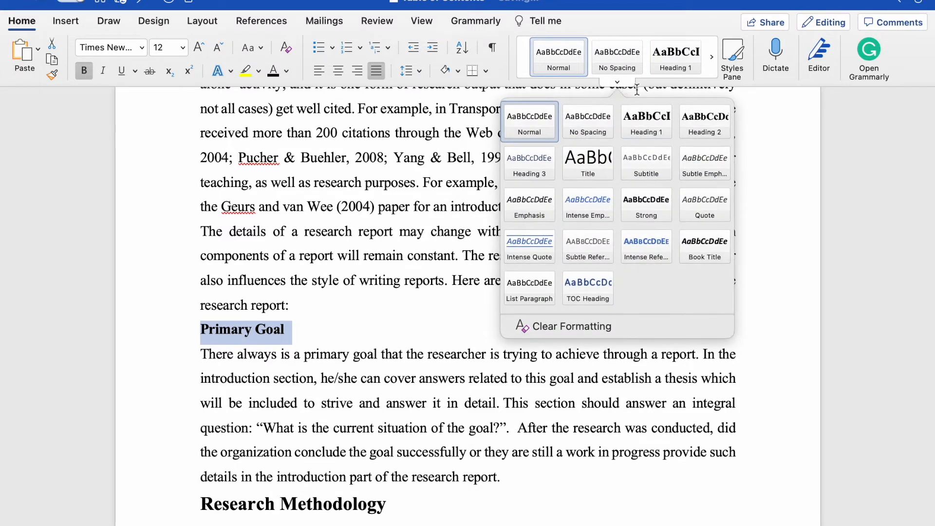
{"action": "left_click", "coordinate": [694, 117]}
Apply the Heading 1 style to the "Research Methodology" heading.
{"action": "scroll", "coordinate": [421, 323], "scroll_direction": "down", "scroll_amount": 4}
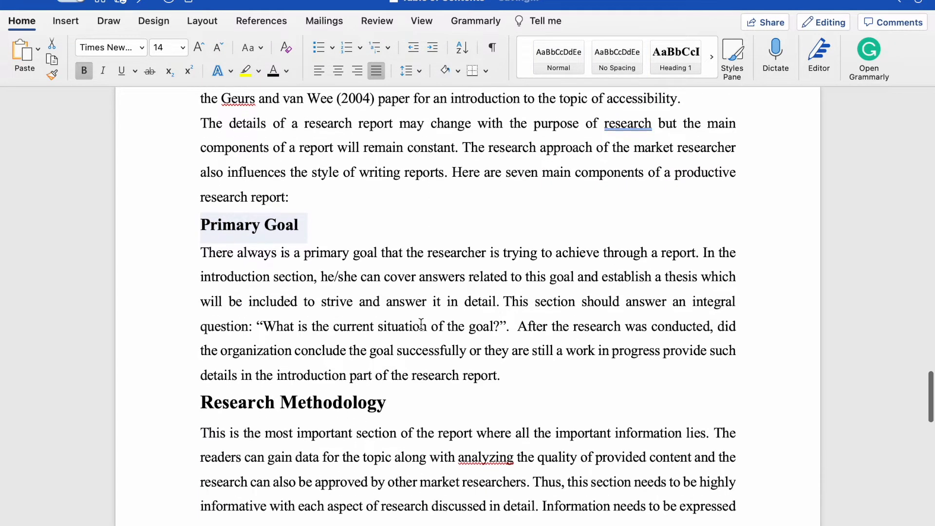
{"action": "left_click_drag", "start_coordinate": [393, 361], "coordinate": [200, 360]}
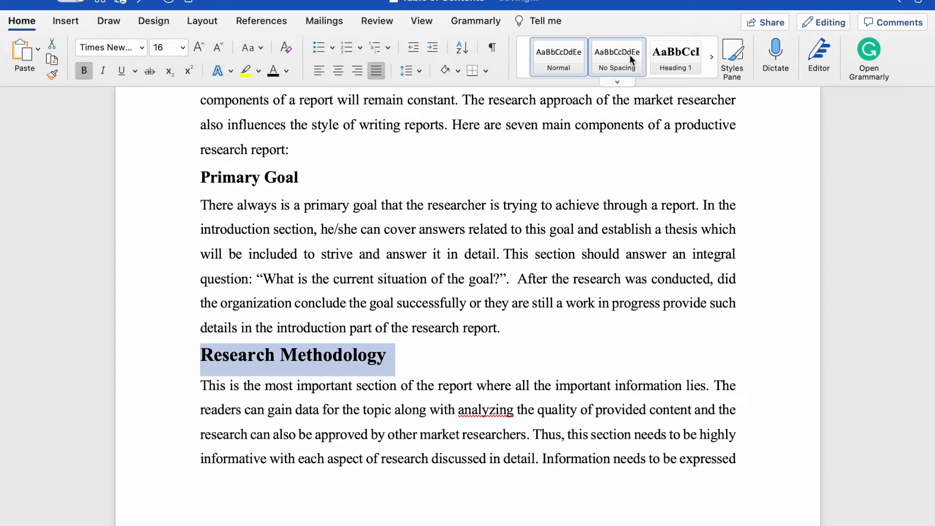
{"action": "left_click", "coordinate": [624, 82]}
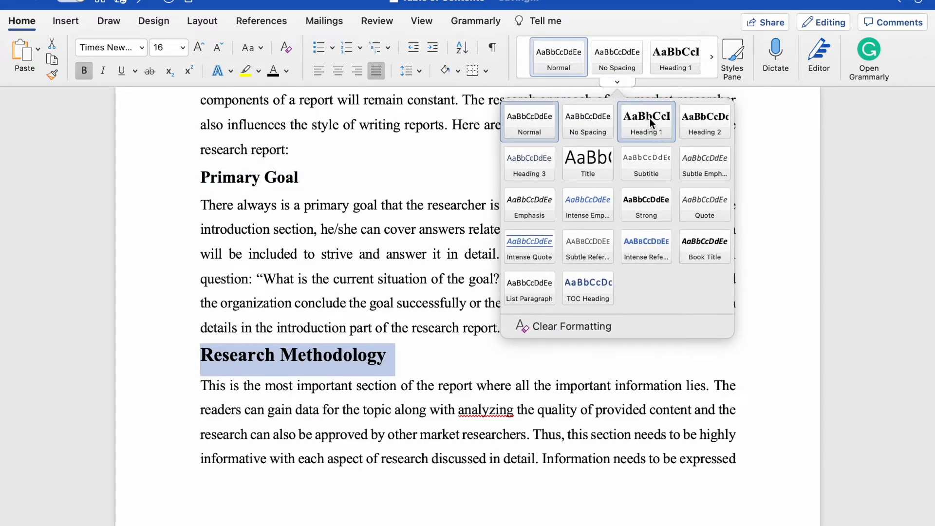
{"action": "left_click", "coordinate": [650, 118]}
Apply the Heading 1 style to the "Results and Discussions" heading on the report's third page.
{"action": "scroll", "coordinate": [429, 407], "scroll_direction": "down", "scroll_amount": 2}
{"action": "scroll", "coordinate": [429, 406], "scroll_direction": "down", "scroll_amount": 8}
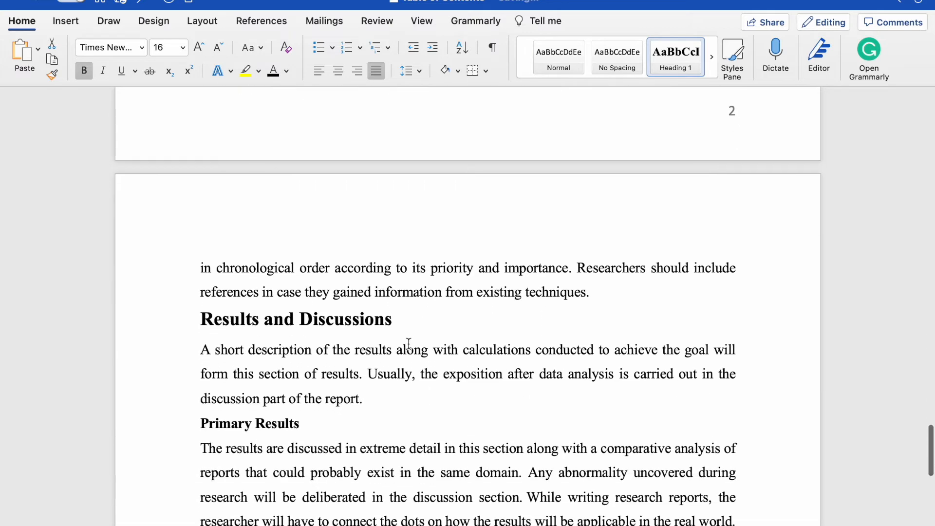
{"action": "left_click_drag", "start_coordinate": [395, 325], "coordinate": [200, 324]}
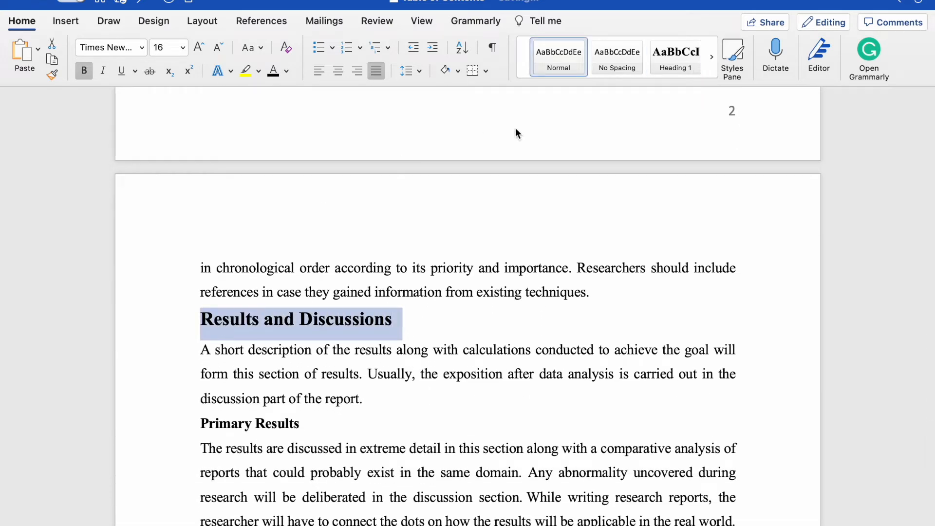
{"action": "left_click", "coordinate": [617, 82]}
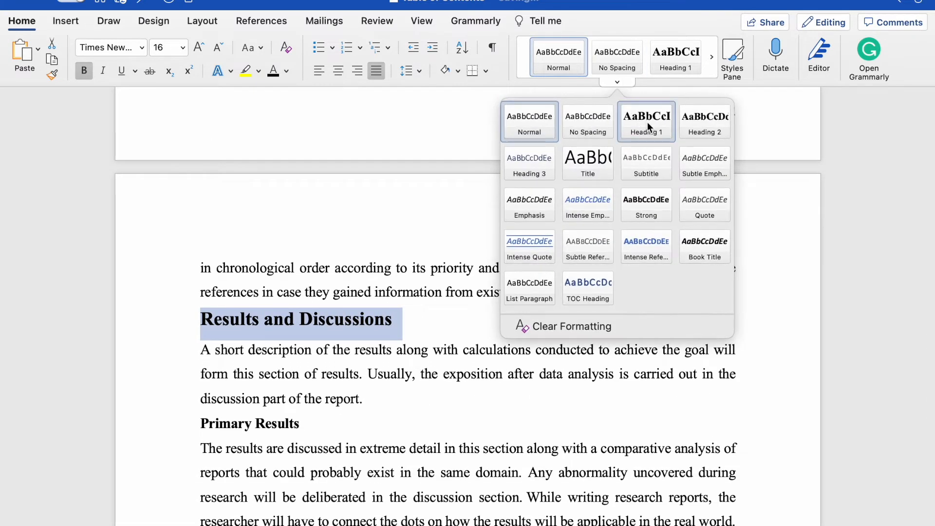
{"action": "left_click", "coordinate": [647, 122]}
Apply the Heading 2 style to the "Primary Results" subheading under Results and Discussions.
{"action": "scroll", "coordinate": [328, 363], "scroll_direction": "down", "scroll_amount": 2}
{"action": "left_click_drag", "start_coordinate": [302, 361], "coordinate": [212, 359]}
{"action": "left_click", "coordinate": [617, 83]}
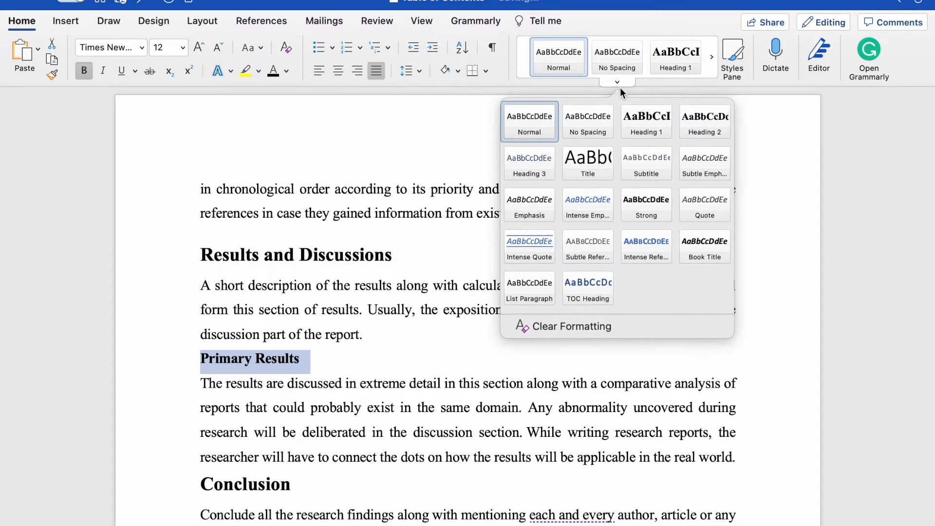
{"action": "left_click", "coordinate": [700, 120]}
Apply the Heading 1 style to the "Conclusion" heading and deselect it.
{"action": "scroll", "coordinate": [440, 373], "scroll_direction": "down", "scroll_amount": 4}
{"action": "left_click_drag", "start_coordinate": [300, 325], "coordinate": [200, 321]}
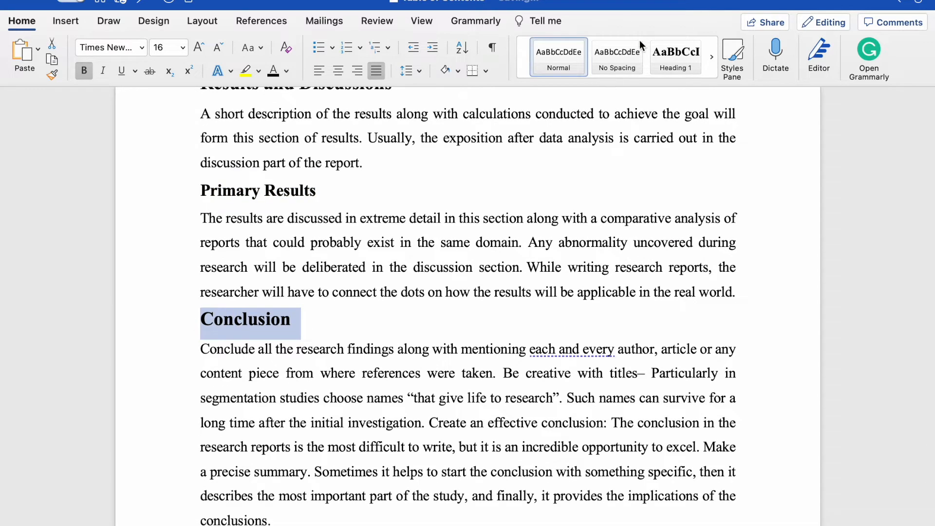
{"action": "left_click", "coordinate": [616, 83]}
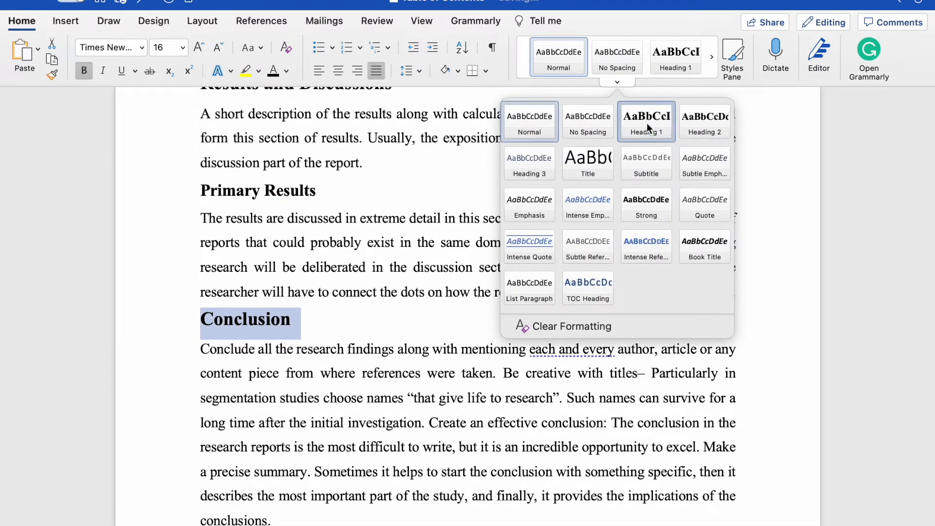
{"action": "left_click", "coordinate": [646, 123]}
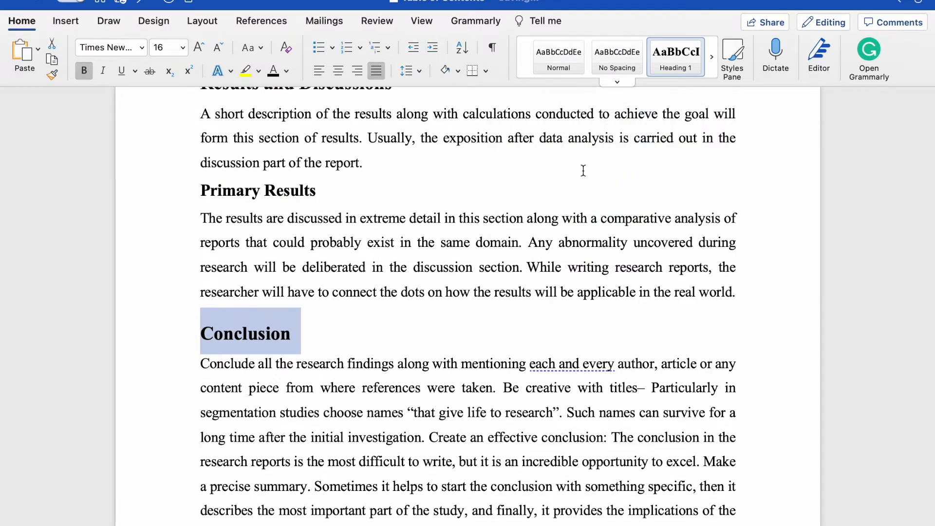
{"action": "left_click", "coordinate": [513, 308]}
Return to the report's beginning, show the Navigation Pane and switch it to the outline of document headings.
{"action": "scroll", "coordinate": [513, 308], "scroll_direction": "down", "scroll_amount": 5}
{"action": "scroll", "coordinate": [513, 308], "scroll_direction": "up", "scroll_amount": 10}
{"action": "scroll", "coordinate": [514, 308], "scroll_direction": "up", "scroll_amount": 15}
{"action": "scroll", "coordinate": [514, 308], "scroll_direction": "up", "scroll_amount": 15}
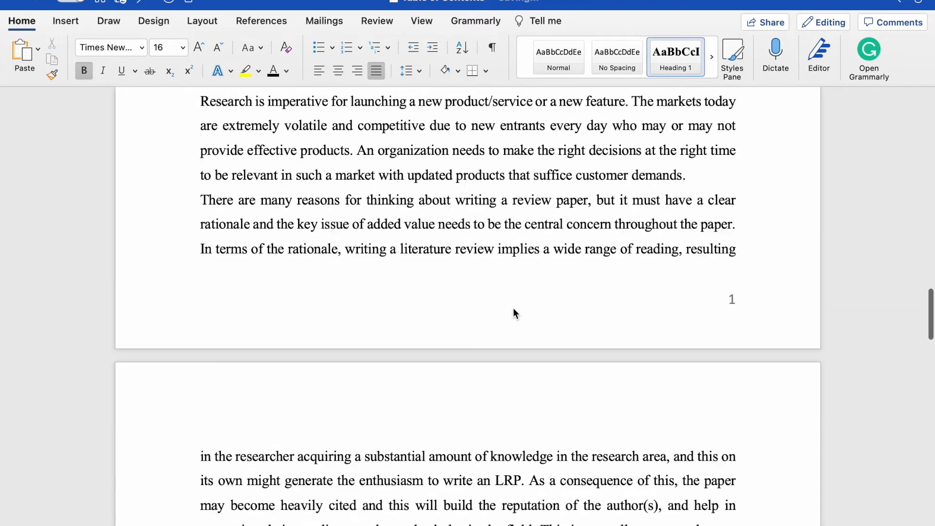
{"action": "scroll", "coordinate": [513, 308], "scroll_direction": "up", "scroll_amount": 15}
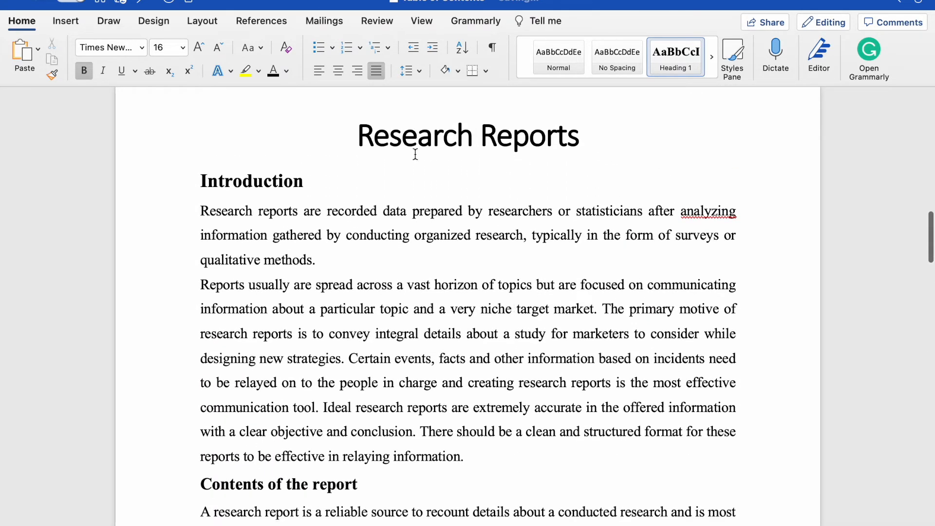
{"action": "left_click", "coordinate": [426, 25]}
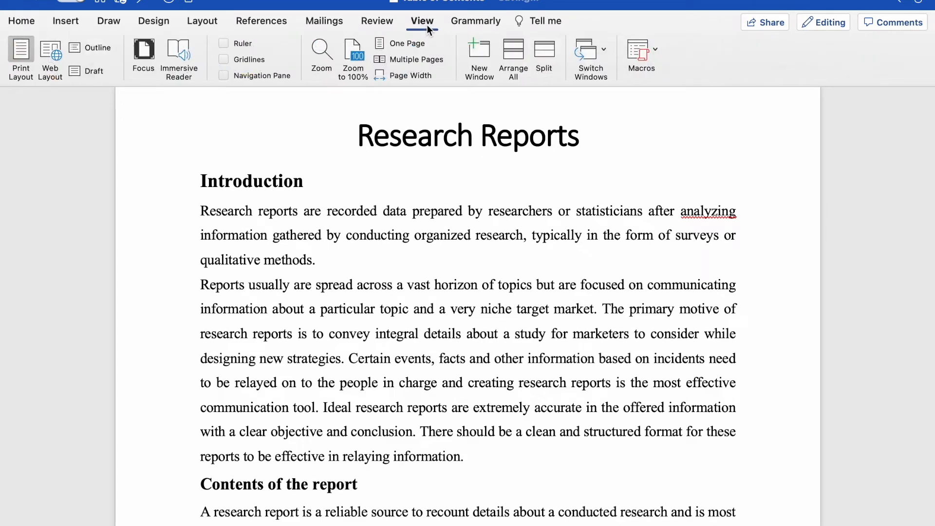
{"action": "left_click", "coordinate": [259, 77]}
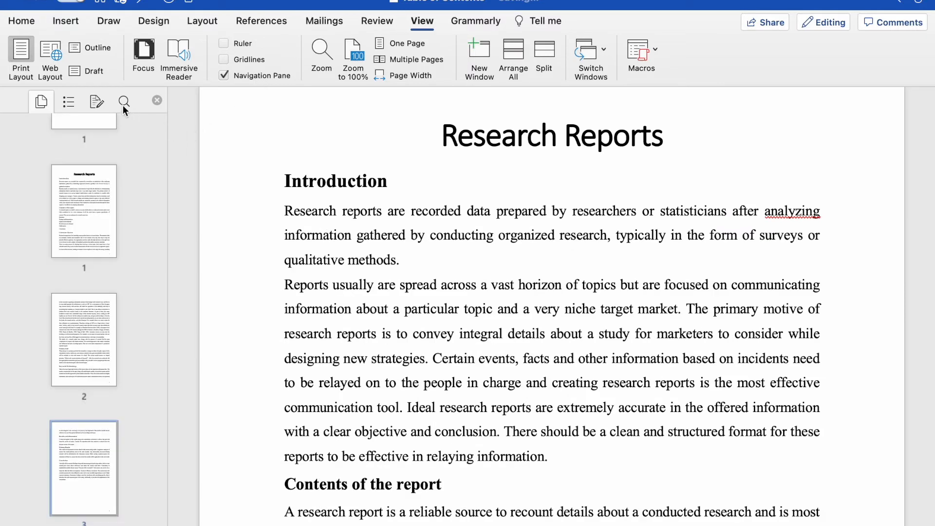
{"action": "left_click", "coordinate": [71, 103]}
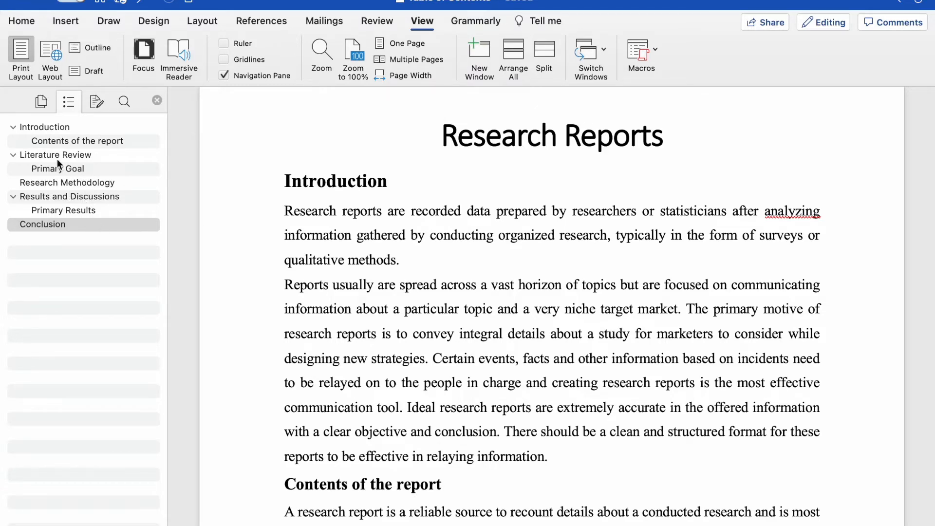
Check the heading outline by jumping to each section from Contents of the report through Conclusion.
{"action": "left_click", "coordinate": [62, 142]}
{"action": "left_click", "coordinate": [73, 155]}
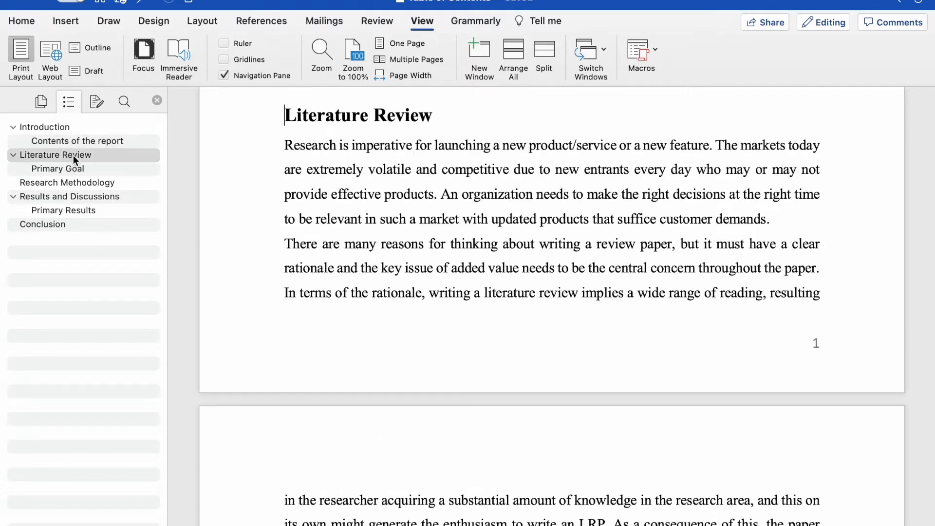
{"action": "left_click", "coordinate": [76, 168]}
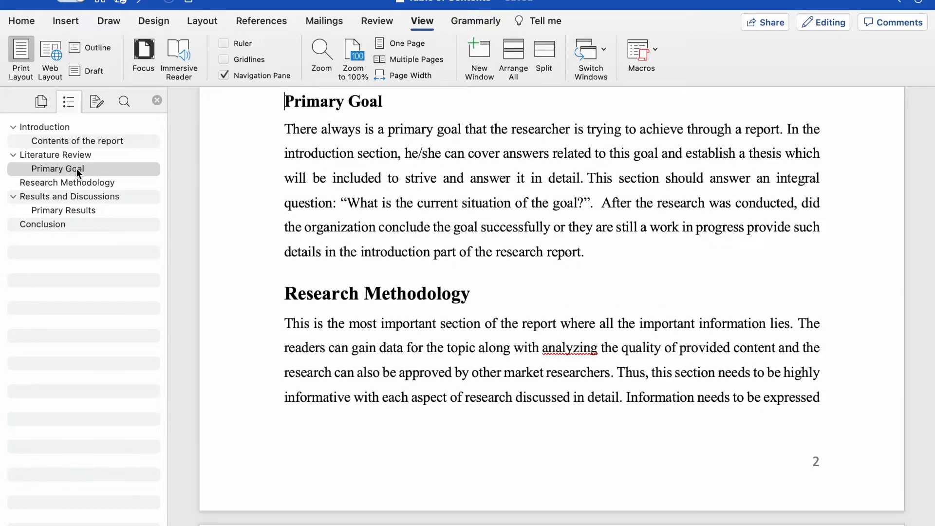
{"action": "left_click", "coordinate": [74, 183]}
{"action": "left_click", "coordinate": [74, 197]}
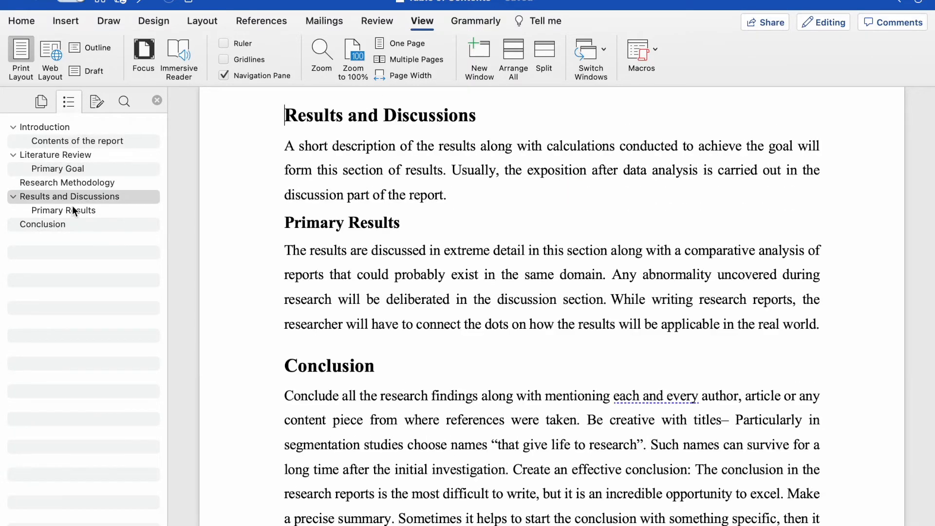
{"action": "left_click", "coordinate": [71, 209]}
{"action": "left_click", "coordinate": [58, 225]}
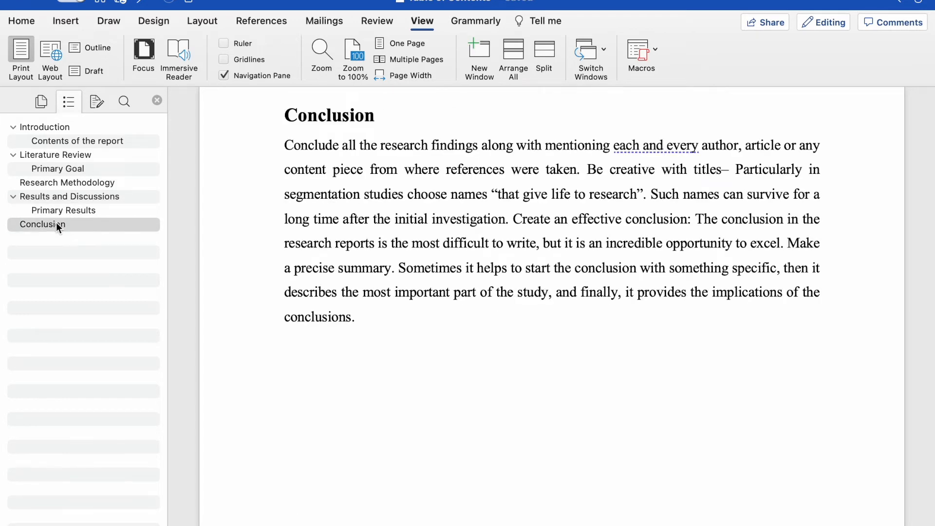
{"action": "left_click", "coordinate": [57, 210]}
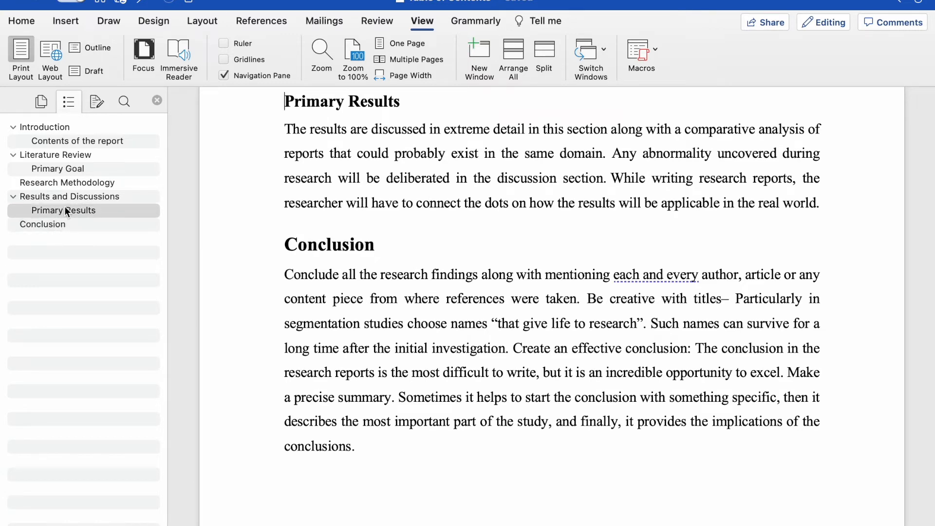
{"action": "left_click", "coordinate": [65, 225]}
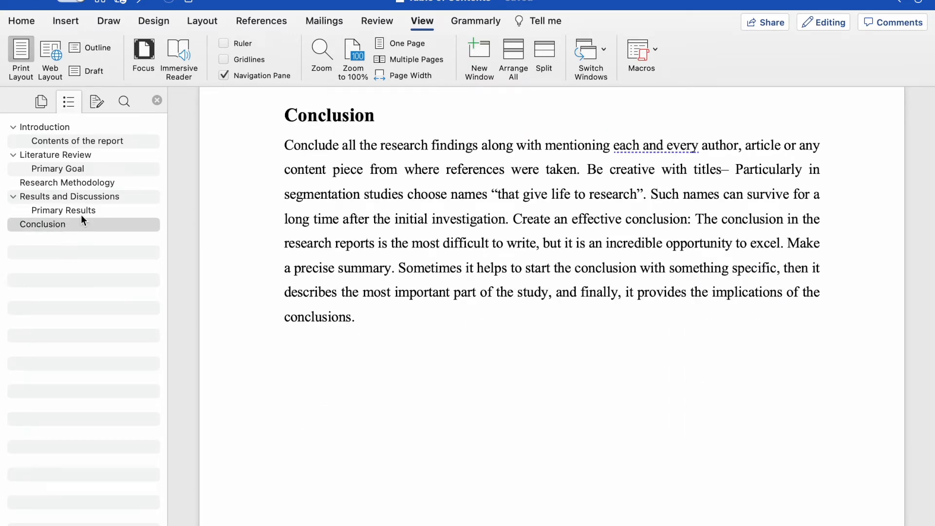
Revisit Primary Results, Conclusion, Contents of the report and Introduction through the heading outline.
{"action": "left_click", "coordinate": [81, 215]}
{"action": "left_click", "coordinate": [54, 229]}
{"action": "left_click", "coordinate": [76, 142]}
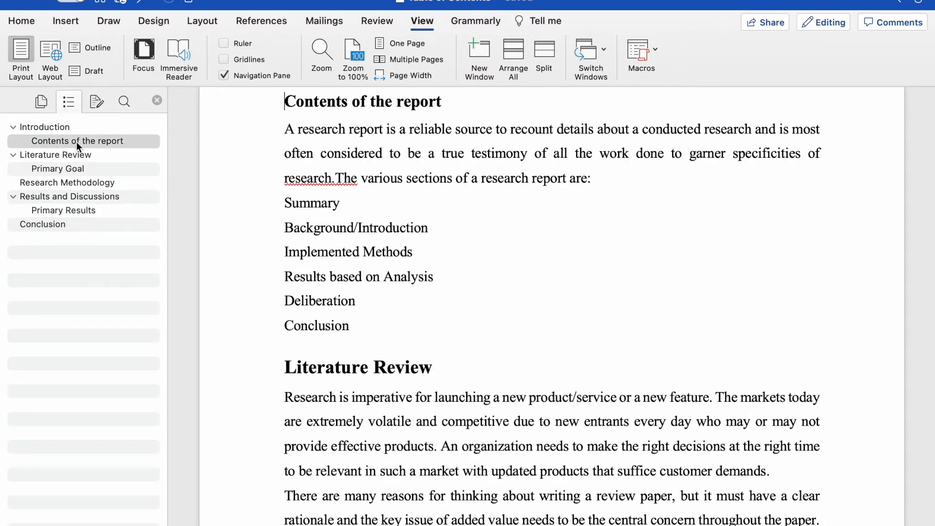
{"action": "left_click", "coordinate": [53, 127]}
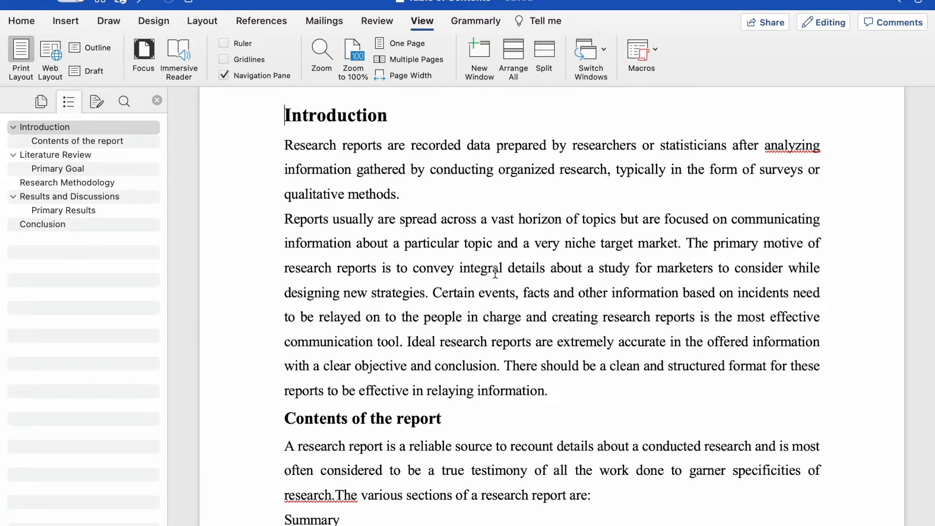
Place the text cursor at the start of the blank first page, before the Research Reports title page.
{"action": "scroll", "coordinate": [496, 273], "scroll_direction": "up", "scroll_amount": 10}
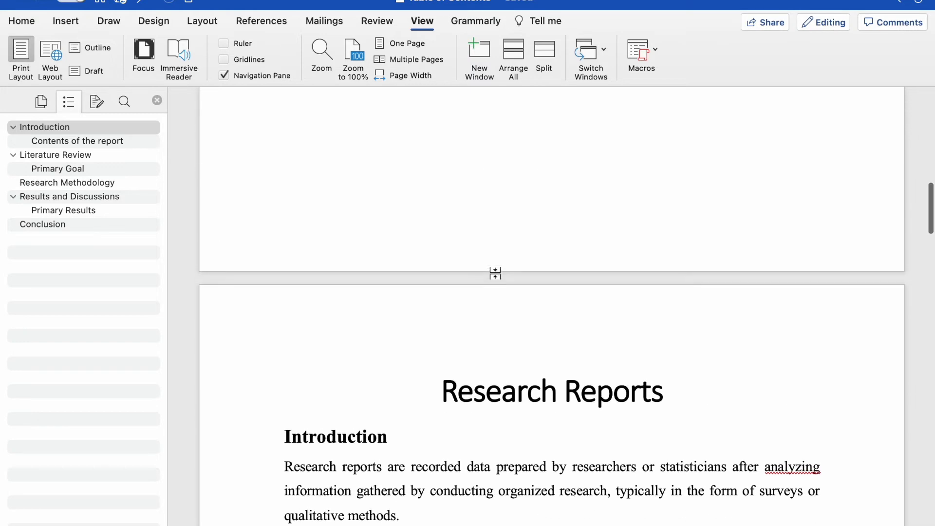
{"action": "scroll", "coordinate": [495, 273], "scroll_direction": "up", "scroll_amount": 5}
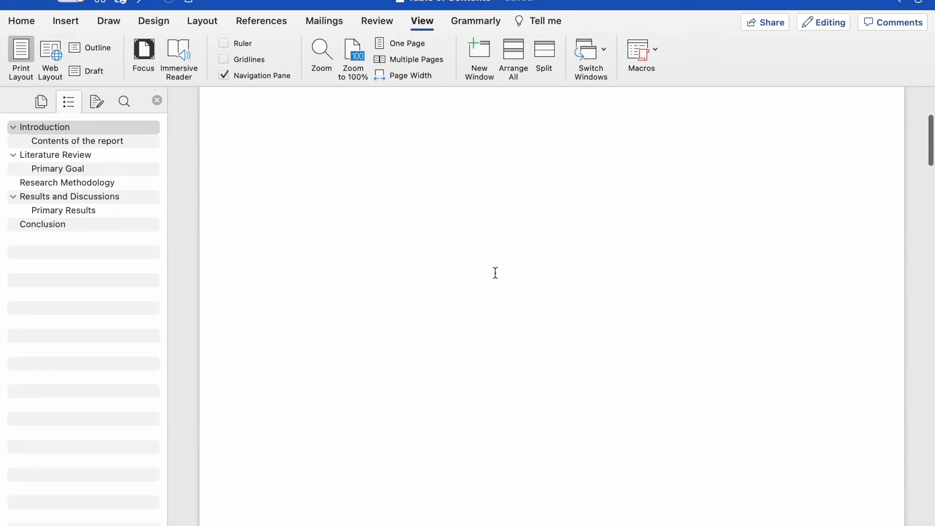
{"action": "scroll", "coordinate": [495, 273], "scroll_direction": "up", "scroll_amount": 5}
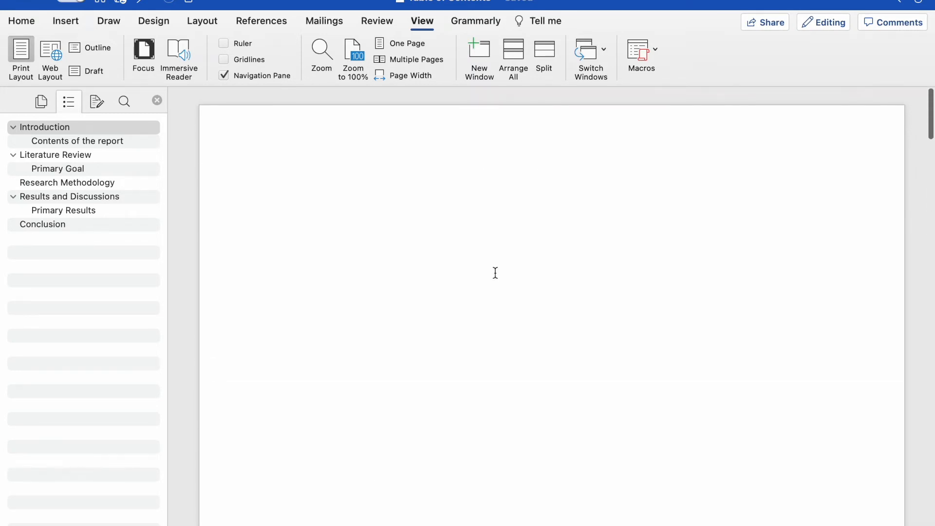
{"action": "left_click", "coordinate": [371, 194]}
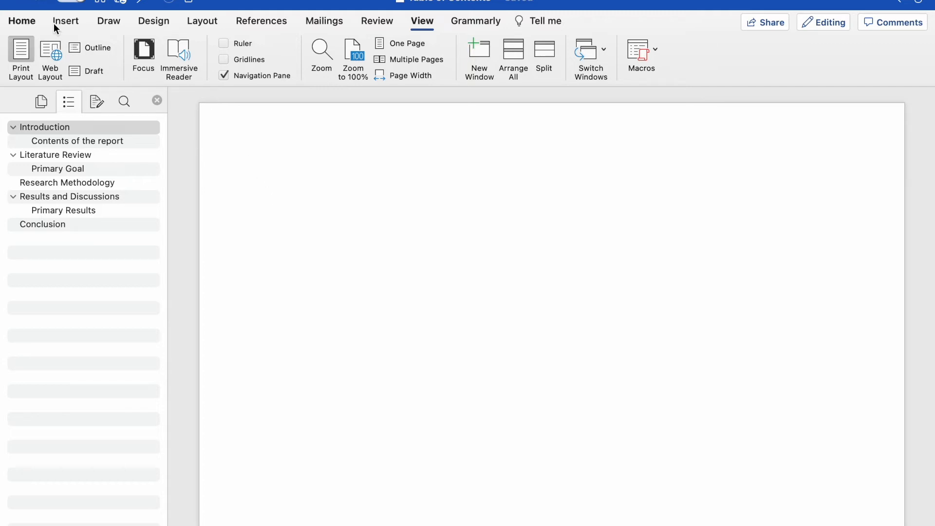
Review the available table of contents designs and insert the automatic Classic one on the blank first page.
{"action": "left_click", "coordinate": [23, 21]}
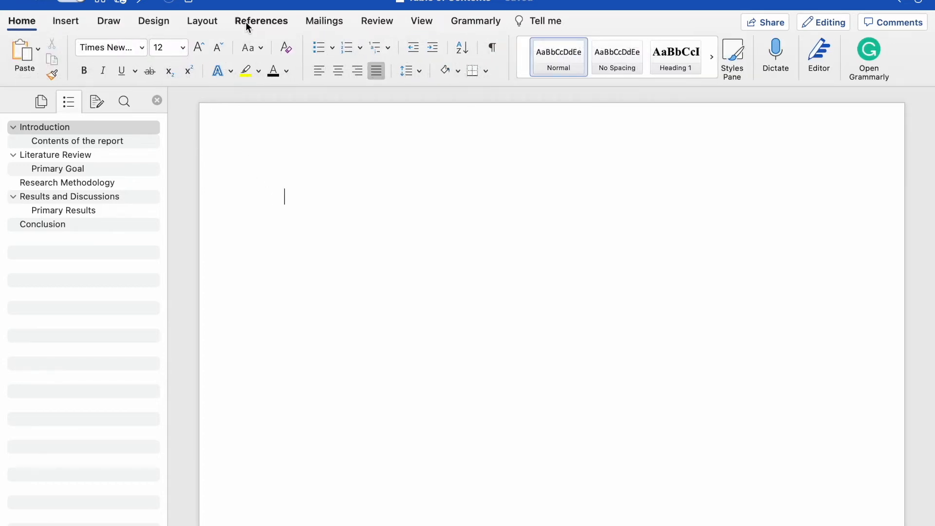
{"action": "left_click", "coordinate": [273, 23]}
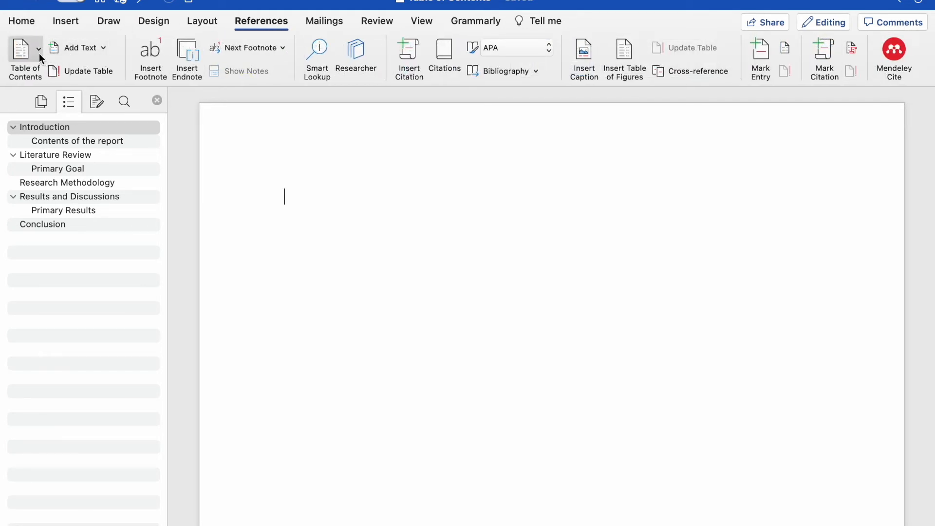
{"action": "left_click", "coordinate": [39, 53]}
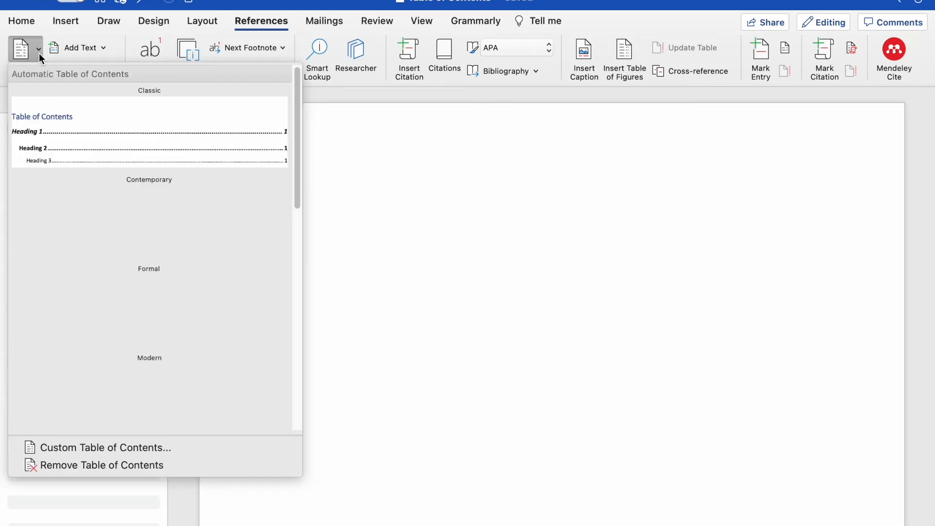
{"action": "scroll", "coordinate": [82, 200], "scroll_direction": "down", "scroll_amount": 6}
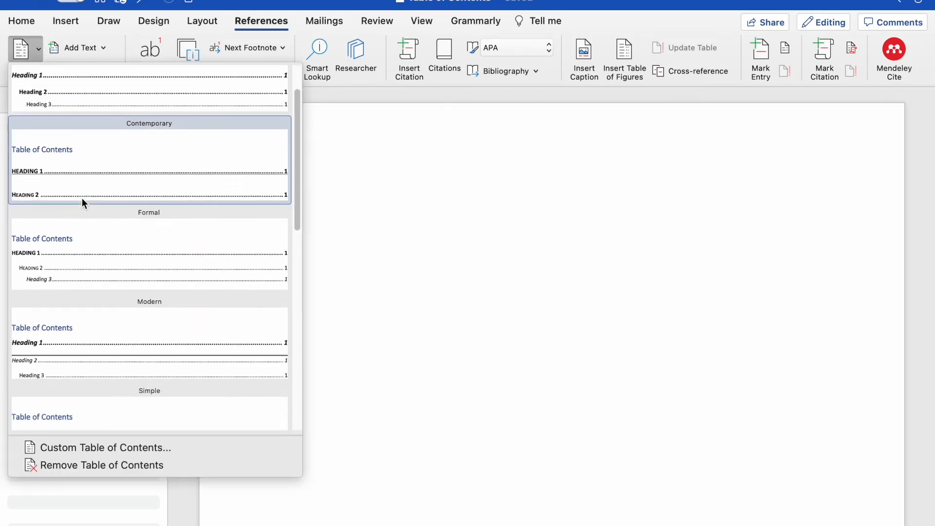
{"action": "scroll", "coordinate": [82, 198], "scroll_direction": "down", "scroll_amount": 4}
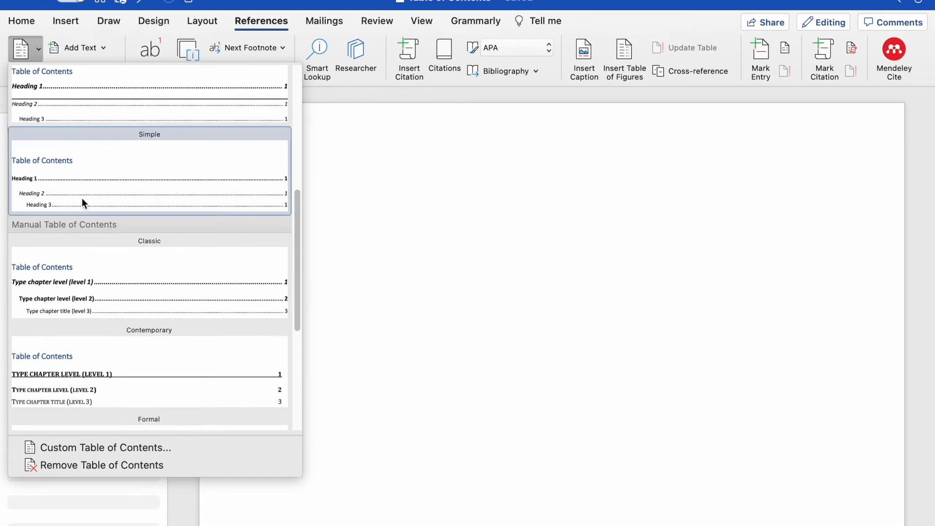
{"action": "scroll", "coordinate": [82, 197], "scroll_direction": "down", "scroll_amount": 2}
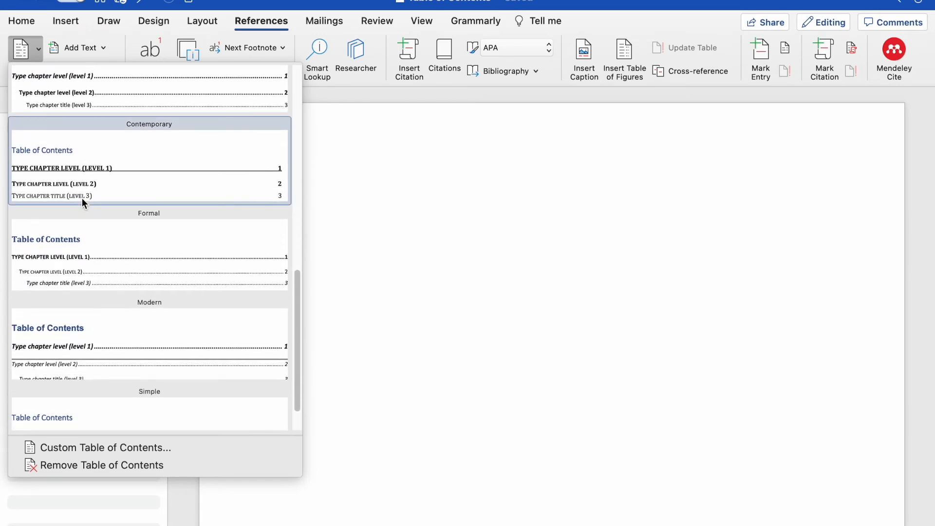
{"action": "scroll", "coordinate": [81, 198], "scroll_direction": "down", "scroll_amount": 2}
{"action": "scroll", "coordinate": [81, 197], "scroll_direction": "up", "scroll_amount": 6}
{"action": "scroll", "coordinate": [82, 198], "scroll_direction": "up", "scroll_amount": 6}
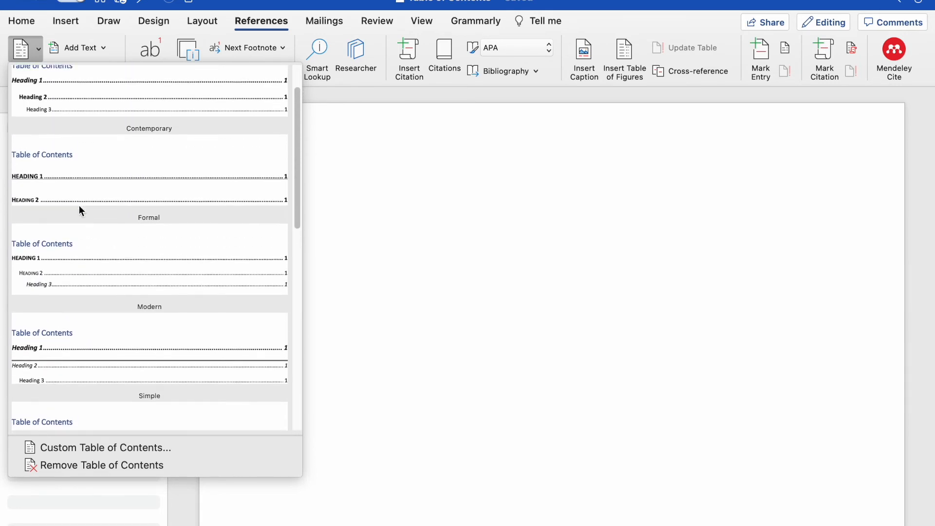
{"action": "scroll", "coordinate": [150, 364], "scroll_direction": "up", "scroll_amount": 2}
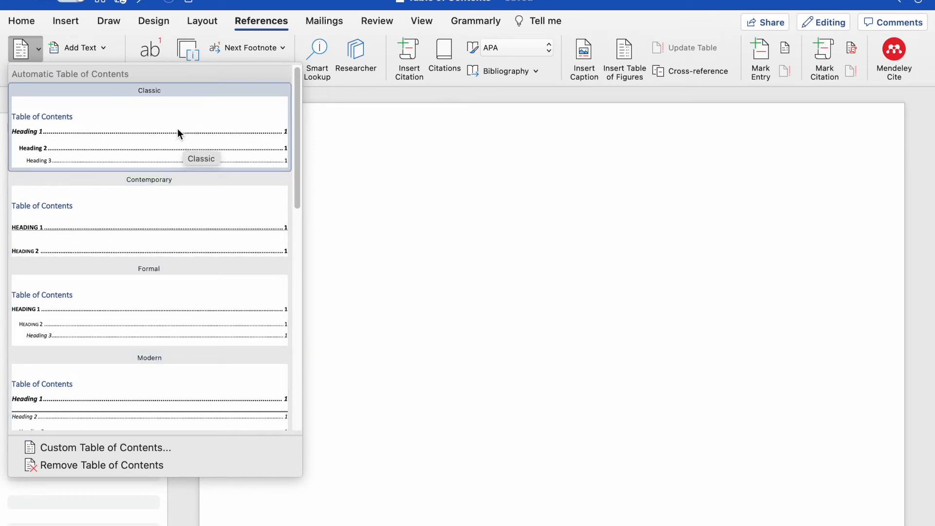
{"action": "left_click", "coordinate": [159, 139]}
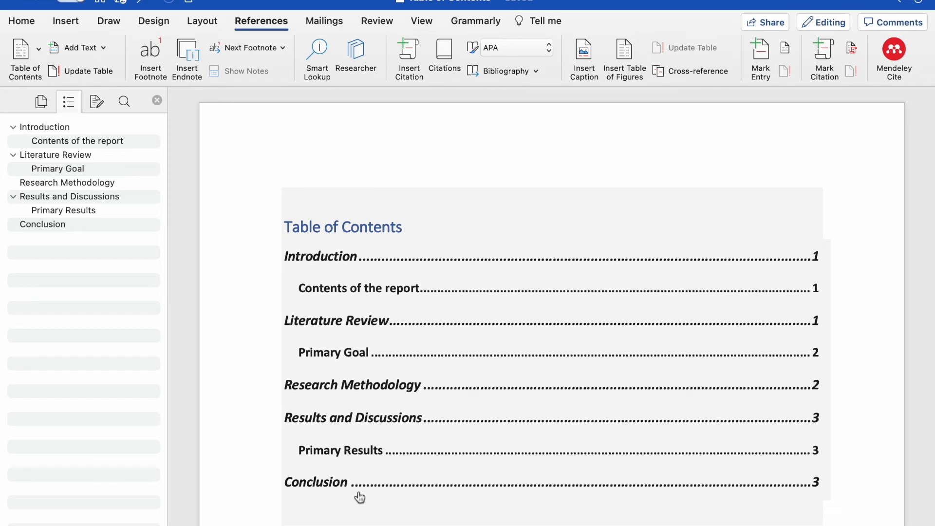
Set the font of the table of contents, including its title and all entries, to Times New Roman.
{"action": "left_click_drag", "start_coordinate": [357, 501], "coordinate": [289, 267]}
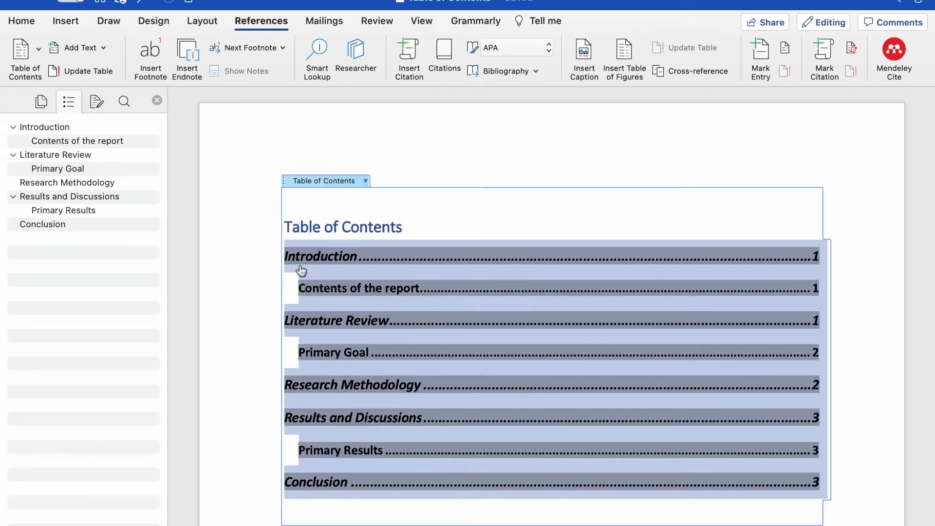
{"action": "right_click", "coordinate": [298, 269]}
{"action": "left_click", "coordinate": [300, 253]}
{"action": "left_click", "coordinate": [287, 226], "text": "shift"}
{"action": "left_click", "coordinate": [381, 513]}
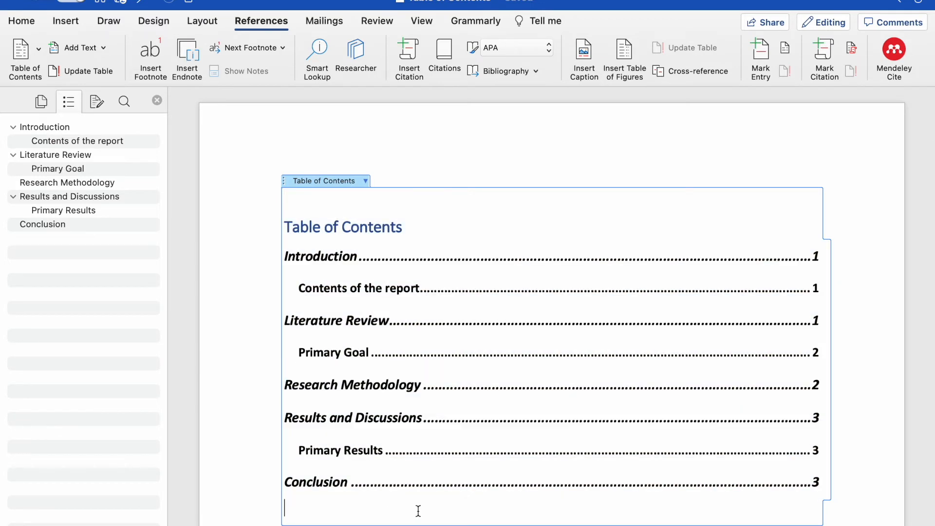
{"action": "left_click_drag", "start_coordinate": [418, 511], "coordinate": [277, 216]}
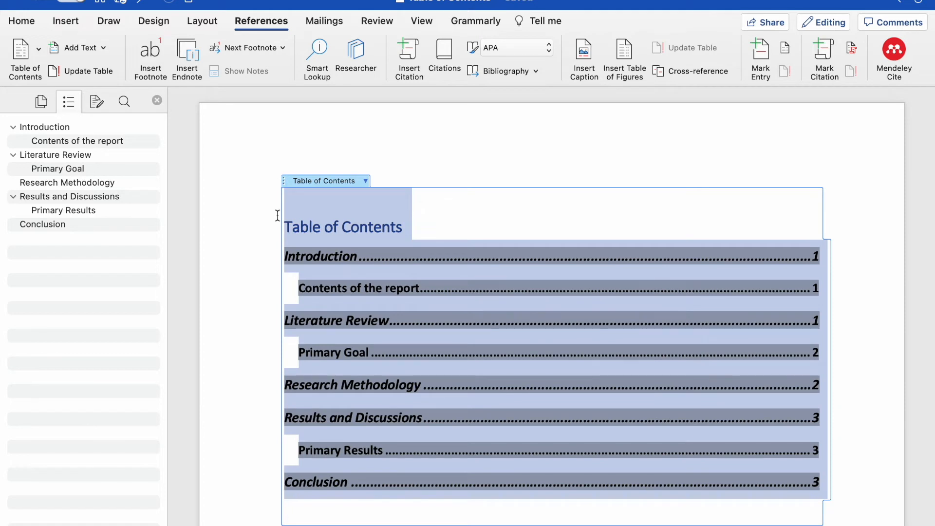
{"action": "left_click", "coordinate": [21, 21]}
{"action": "left_click", "coordinate": [124, 47]}
{"action": "type", "text": "Times"}
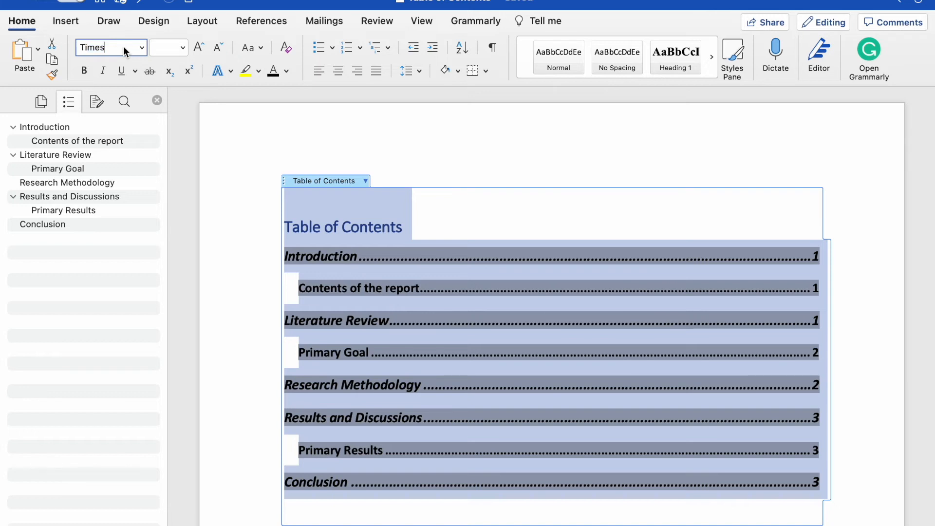
{"action": "key", "text": "Return"}
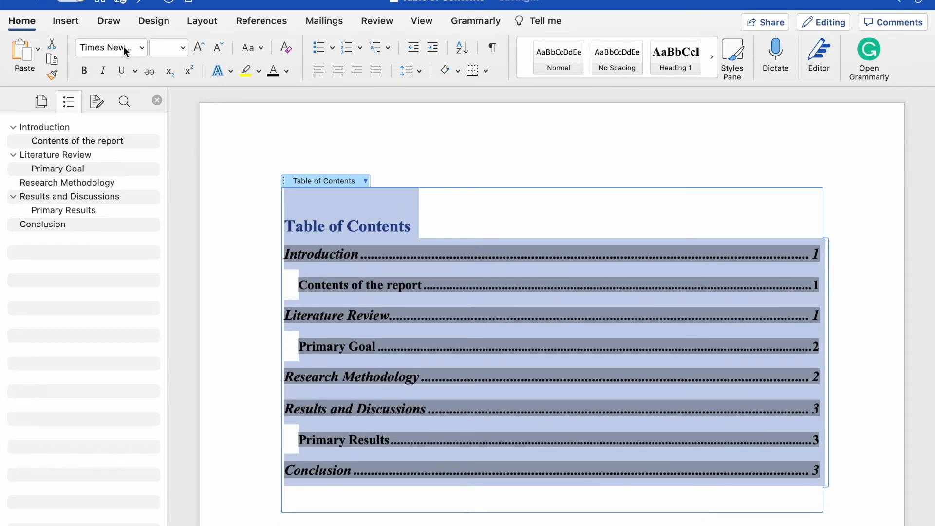
Set the font size of the selected table of contents title and entries to 14.
{"action": "left_click", "coordinate": [168, 49]}
{"action": "type", "text": "14"}
{"action": "key", "text": "Return"}
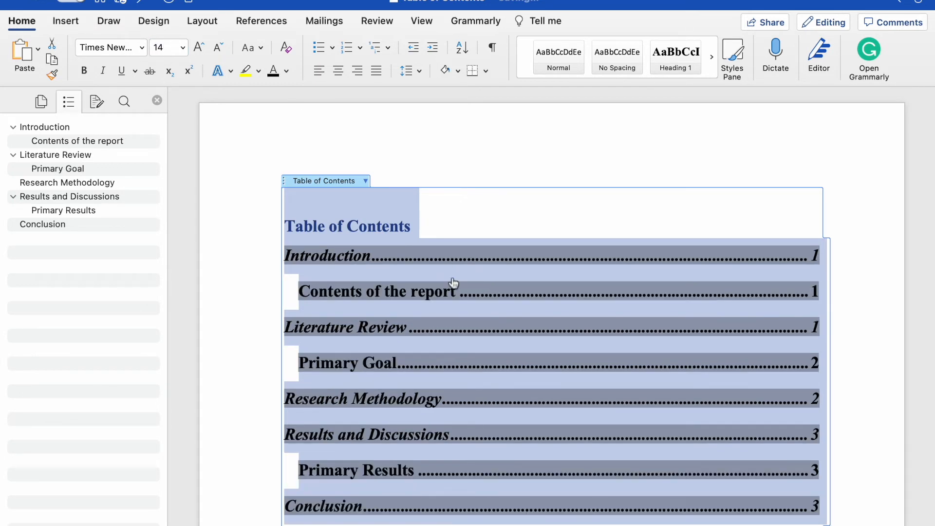
Center the "Table of Contents" title and set its font color to black.
{"action": "left_click", "coordinate": [427, 212]}
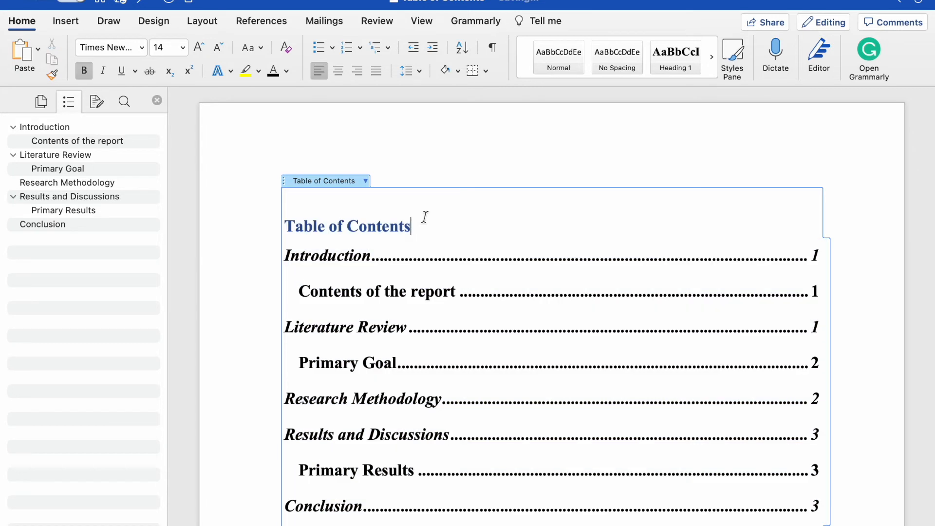
{"action": "left_click", "coordinate": [339, 72]}
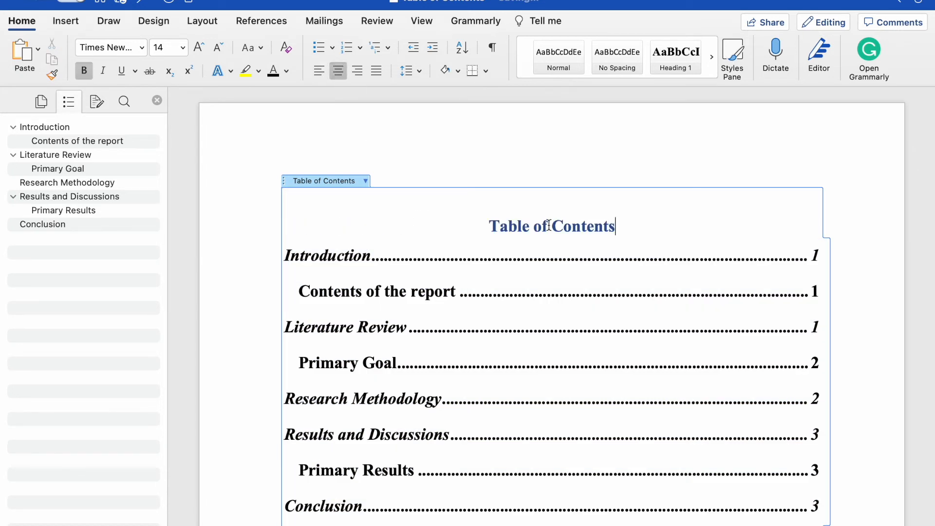
{"action": "left_click_drag", "start_coordinate": [630, 228], "coordinate": [488, 227]}
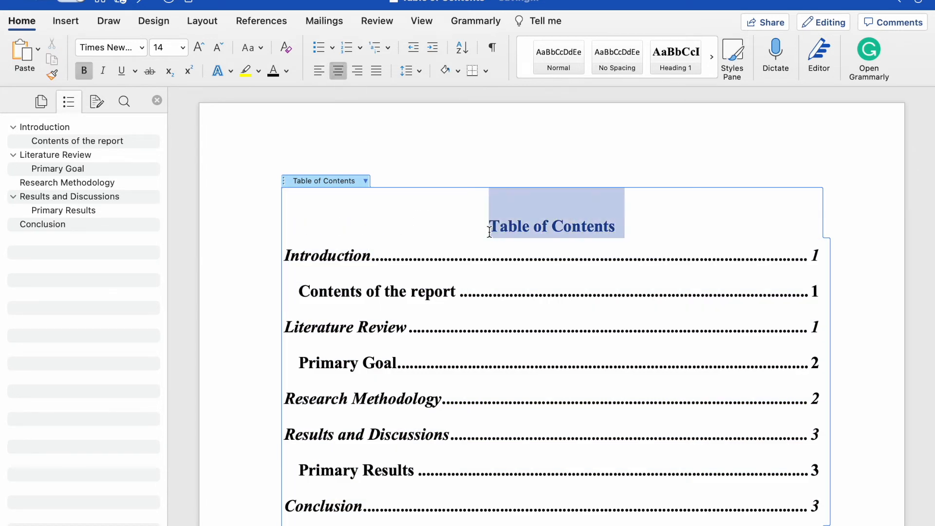
{"action": "left_click", "coordinate": [273, 71]}
Set the "Table of Contents" title's font size to 16, underline it and deselect it.
{"action": "left_click", "coordinate": [163, 46]}
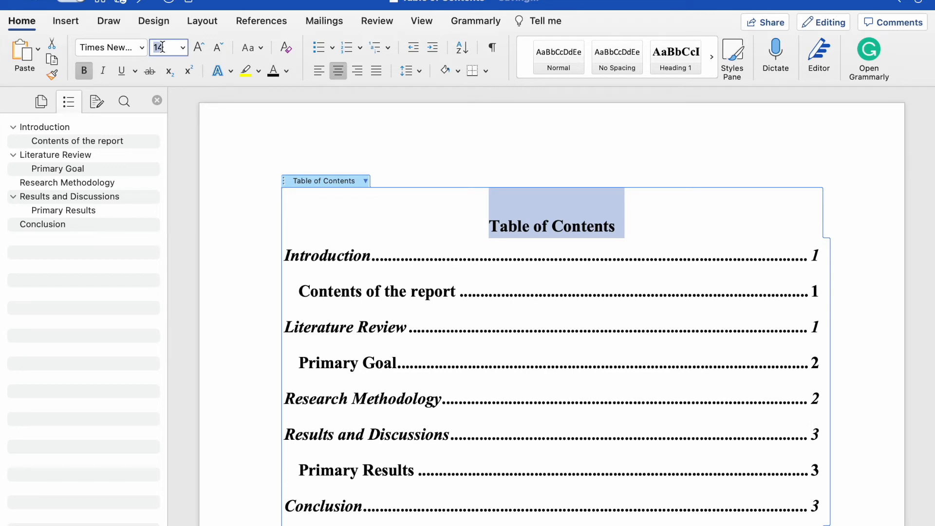
{"action": "type", "text": "16"}
{"action": "key", "text": "Return"}
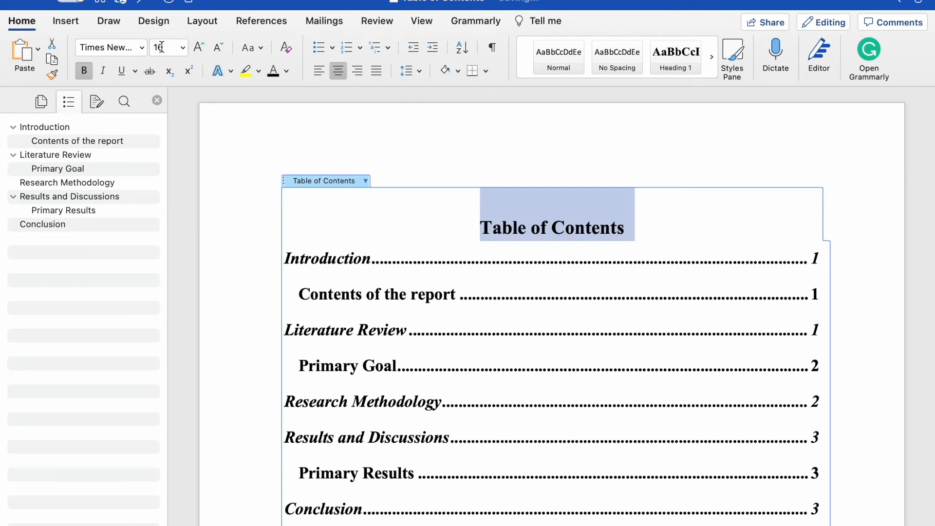
{"action": "left_click", "coordinate": [123, 72]}
{"action": "left_click", "coordinate": [598, 168]}
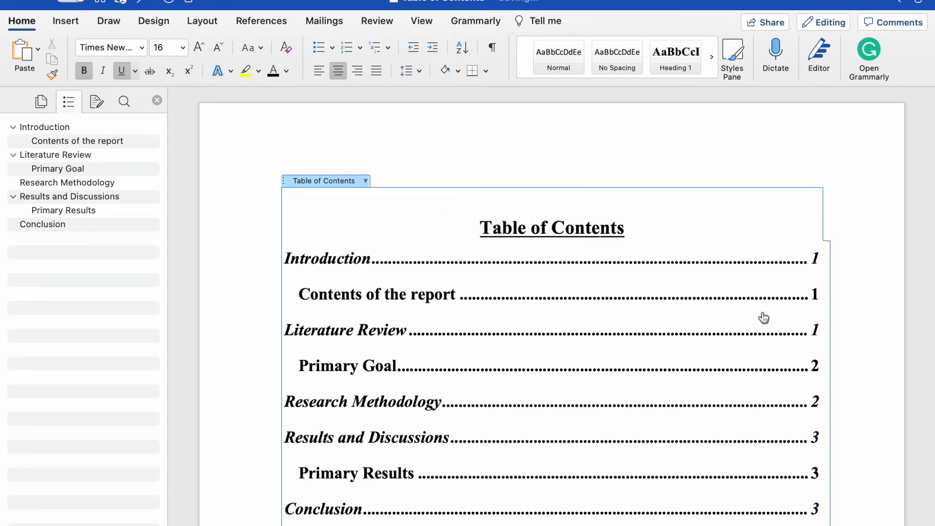
Examine the table of contents entries and the report pages down to the Primary Goal section.
{"action": "scroll", "coordinate": [749, 214], "scroll_direction": "down", "scroll_amount": 2}
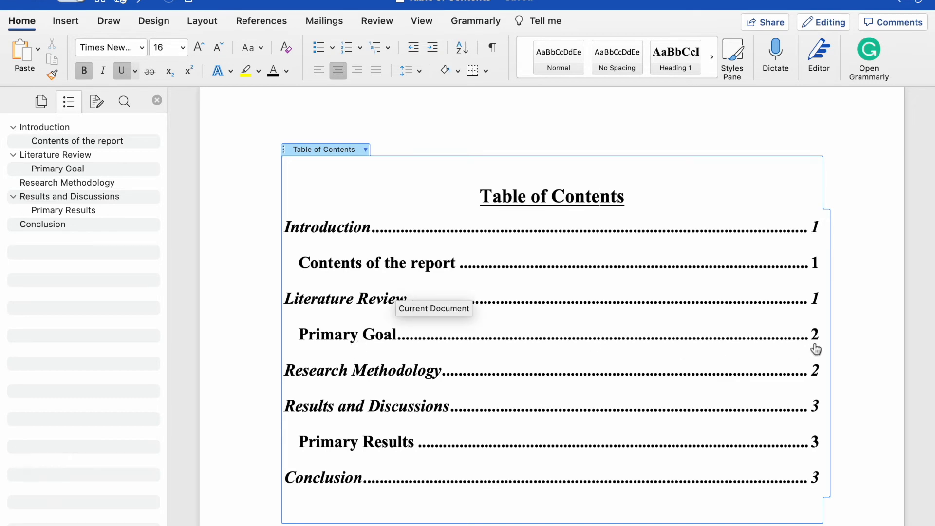
{"action": "scroll", "coordinate": [725, 397], "scroll_direction": "down", "scroll_amount": 10}
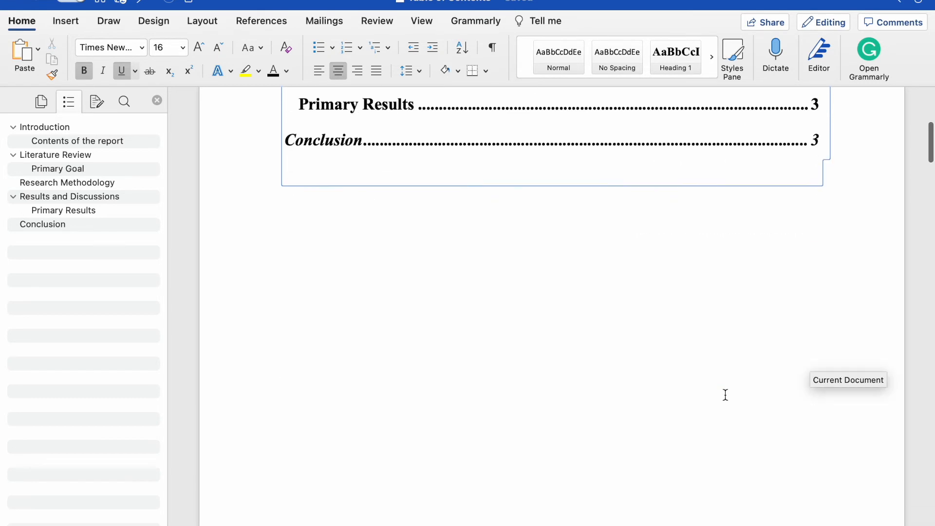
{"action": "scroll", "coordinate": [725, 395], "scroll_direction": "down", "scroll_amount": 10}
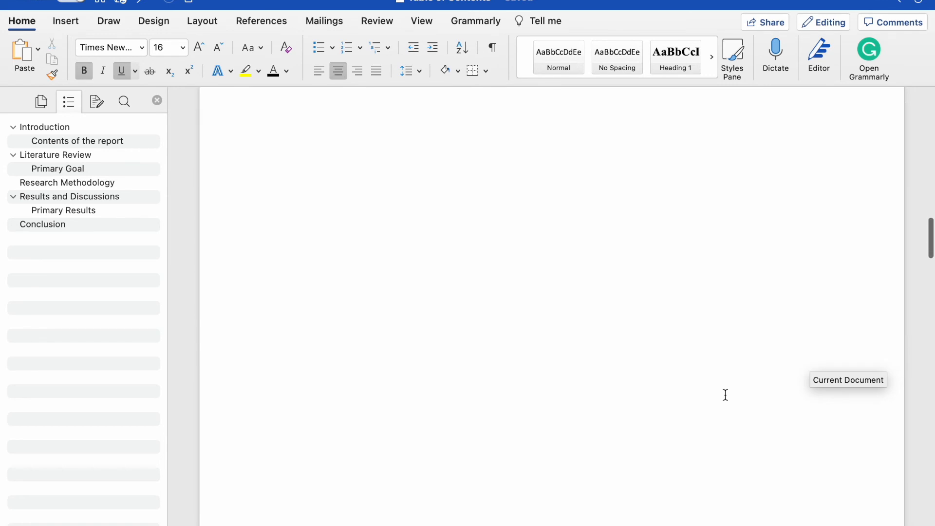
{"action": "scroll", "coordinate": [726, 397], "scroll_direction": "down", "scroll_amount": 2}
{"action": "scroll", "coordinate": [725, 395], "scroll_direction": "up", "scroll_amount": 10}
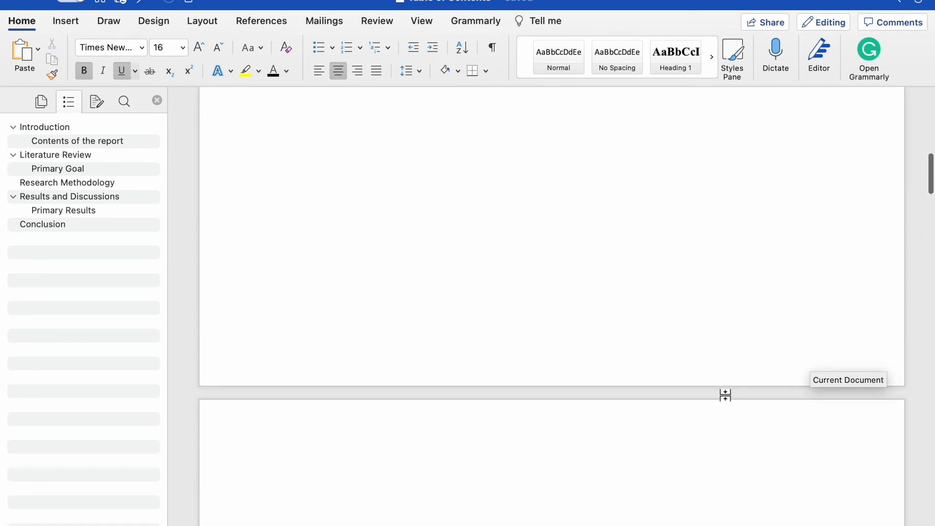
{"action": "scroll", "coordinate": [725, 394], "scroll_direction": "down", "scroll_amount": 12}
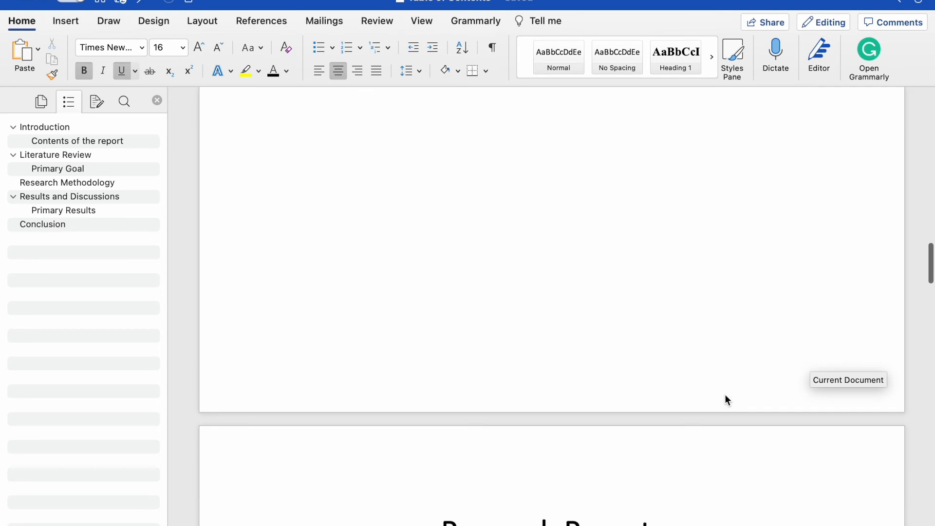
{"action": "scroll", "coordinate": [725, 394], "scroll_direction": "down", "scroll_amount": 10}
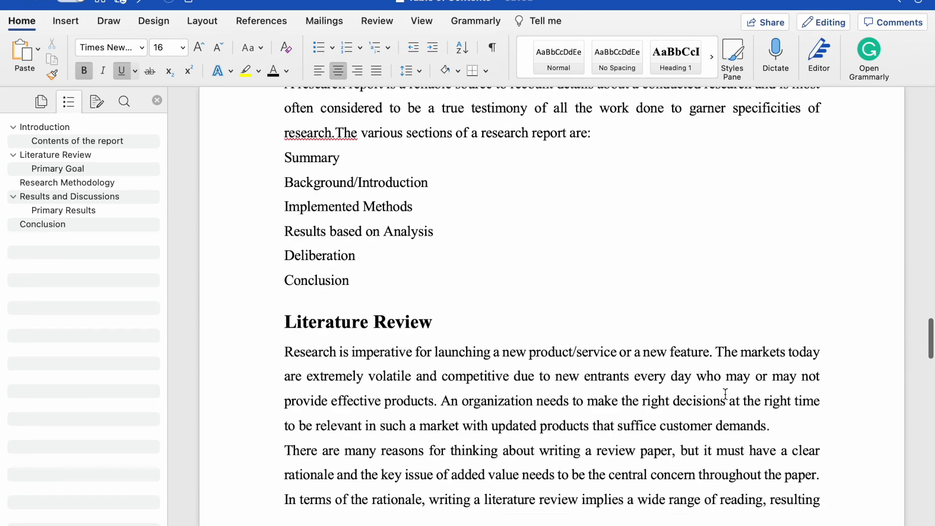
{"action": "scroll", "coordinate": [725, 393], "scroll_direction": "down", "scroll_amount": 10}
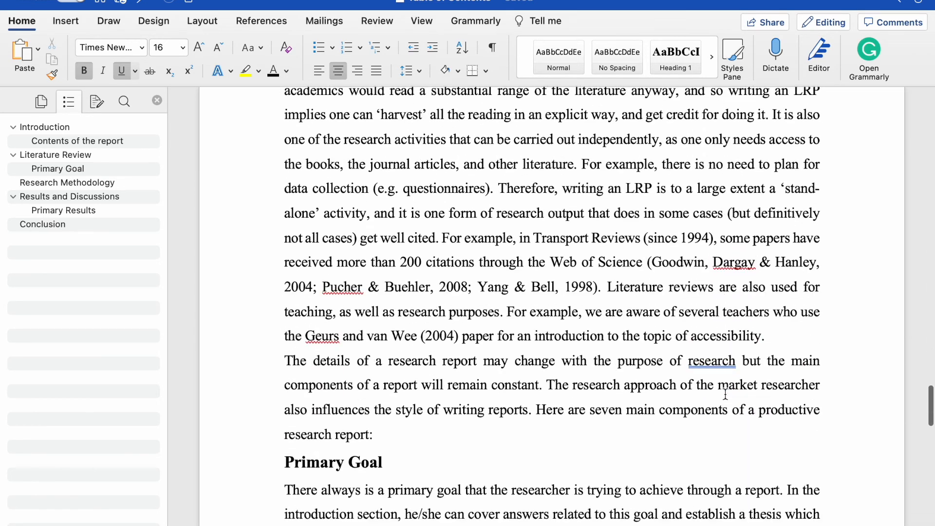
{"action": "scroll", "coordinate": [726, 395], "scroll_direction": "down", "scroll_amount": 5}
{"action": "scroll", "coordinate": [725, 393], "scroll_direction": "up", "scroll_amount": 4}
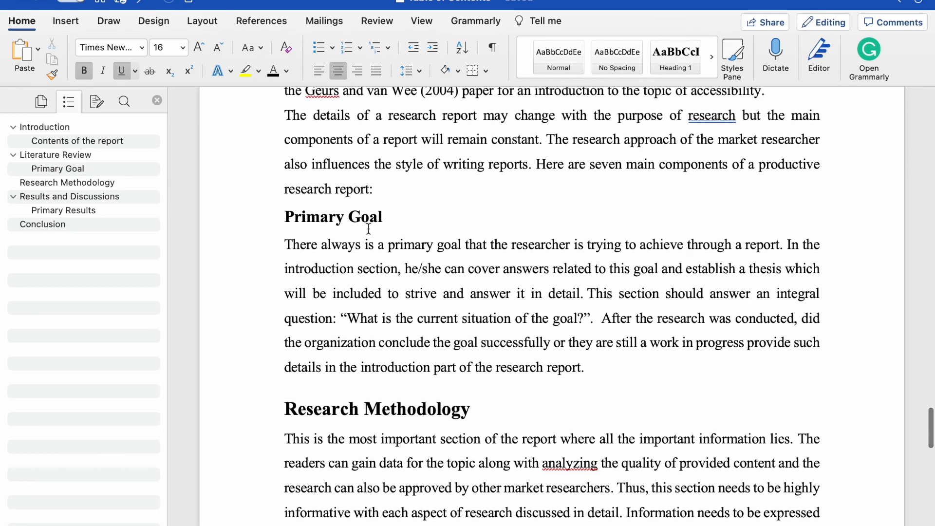
Follow the Introduction entry in the table of contents to its section, and return to the table of contents.
{"action": "scroll", "coordinate": [370, 235], "scroll_direction": "up", "scroll_amount": 15}
{"action": "scroll", "coordinate": [371, 234], "scroll_direction": "up", "scroll_amount": 15}
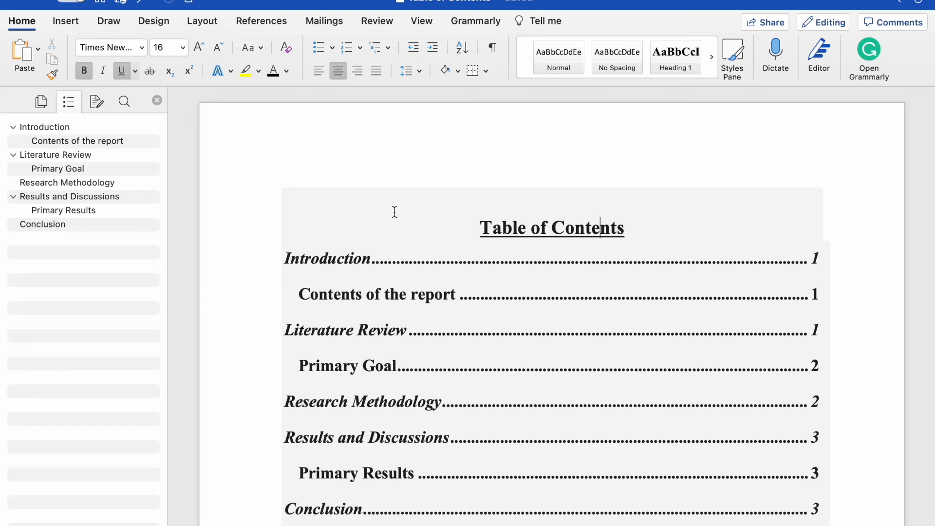
{"action": "left_click", "coordinate": [331, 268]}
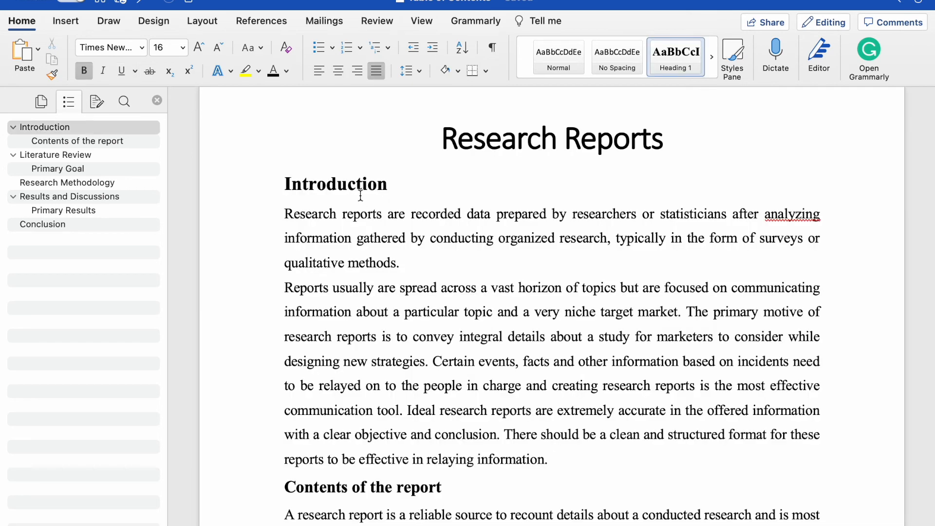
{"action": "scroll", "coordinate": [387, 263], "scroll_direction": "up", "scroll_amount": 15}
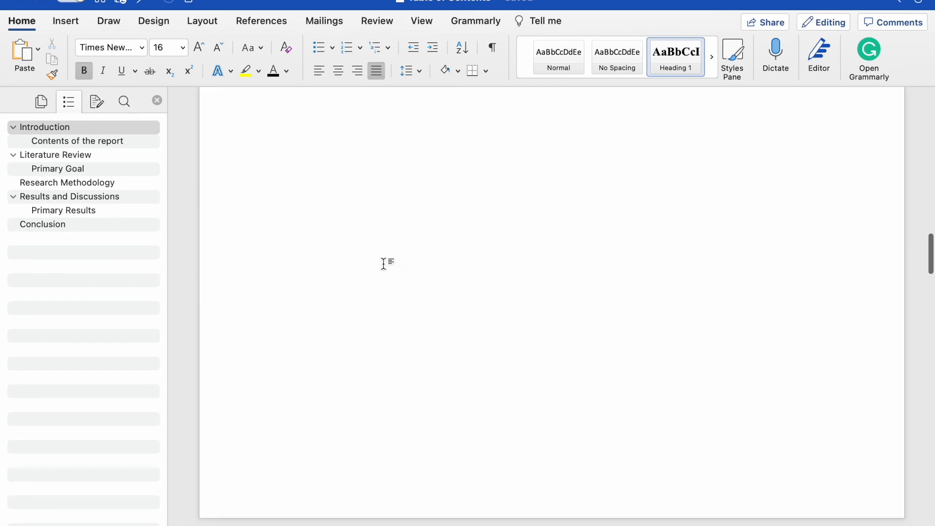
{"action": "scroll", "coordinate": [388, 263], "scroll_direction": "down", "scroll_amount": 2}
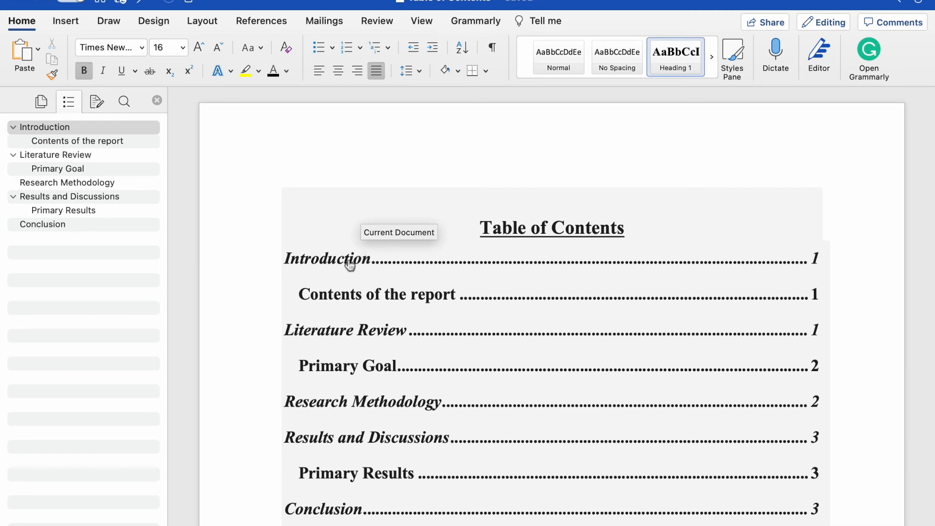
Follow the Research Methodology entry to its section, check the page number in the footer, and return to the table of contents.
{"action": "left_click", "coordinate": [374, 408]}
{"action": "scroll", "coordinate": [373, 406], "scroll_direction": "down", "scroll_amount": 5}
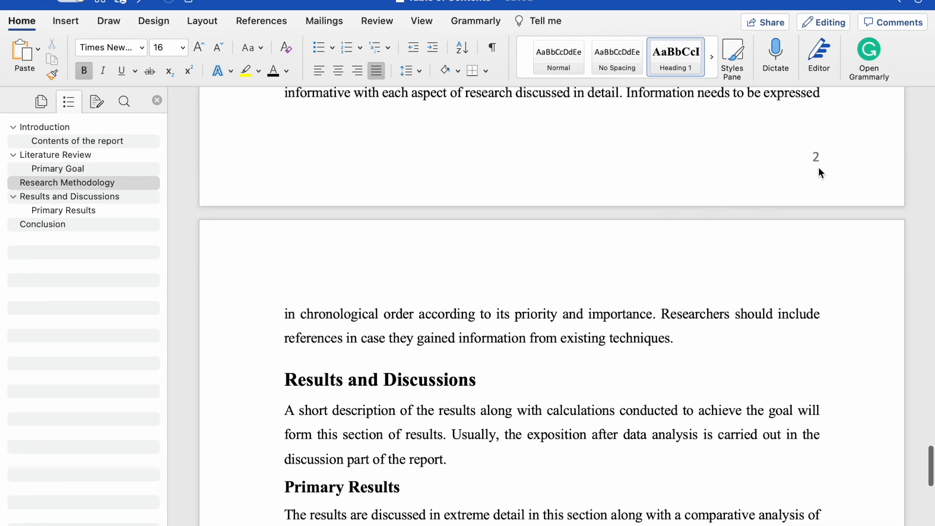
{"action": "scroll", "coordinate": [819, 170], "scroll_direction": "up", "scroll_amount": 15}
{"action": "scroll", "coordinate": [418, 472], "scroll_direction": "down", "scroll_amount": 2}
Check the Conclusion section's page number at the end of the report against its table of contents entry.
{"action": "left_click", "coordinate": [460, 409]}
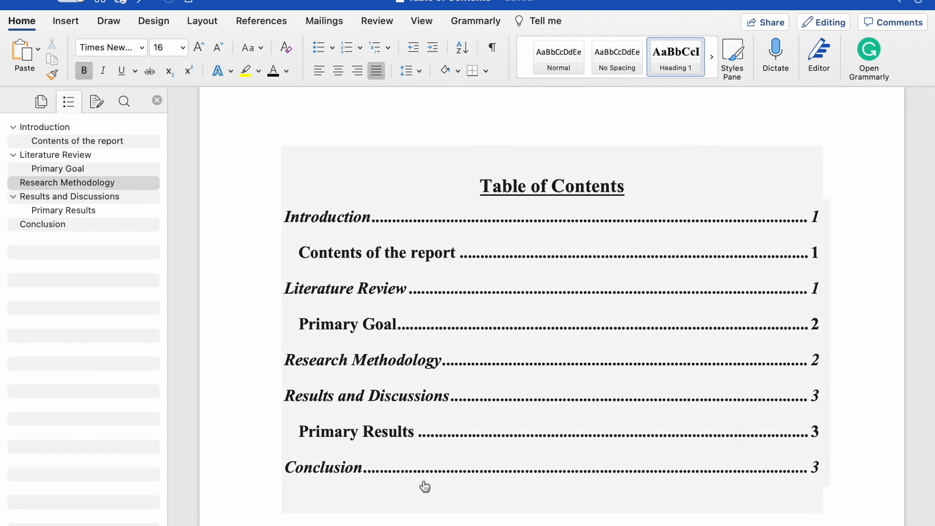
{"action": "scroll", "coordinate": [425, 486], "scroll_direction": "down", "scroll_amount": 20}
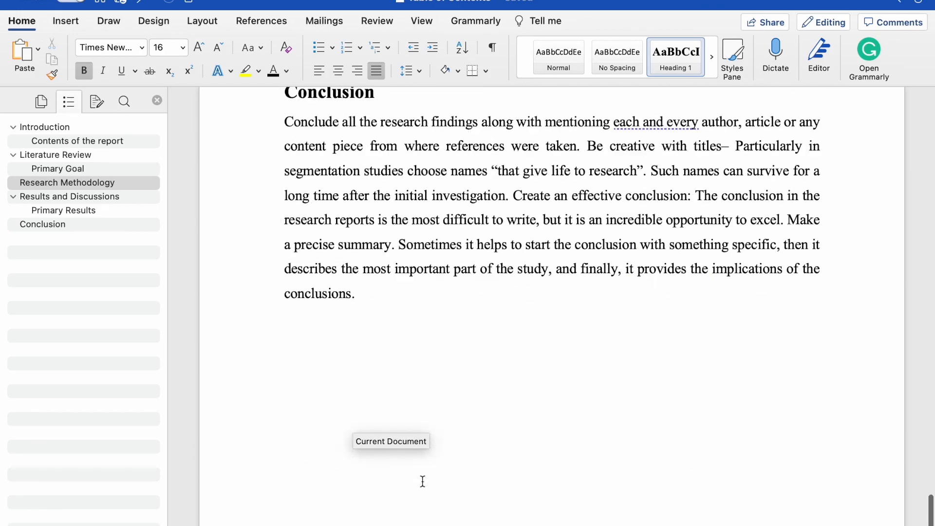
{"action": "scroll", "coordinate": [422, 480], "scroll_direction": "up", "scroll_amount": 5}
{"action": "scroll", "coordinate": [422, 480], "scroll_direction": "down", "scroll_amount": 5}
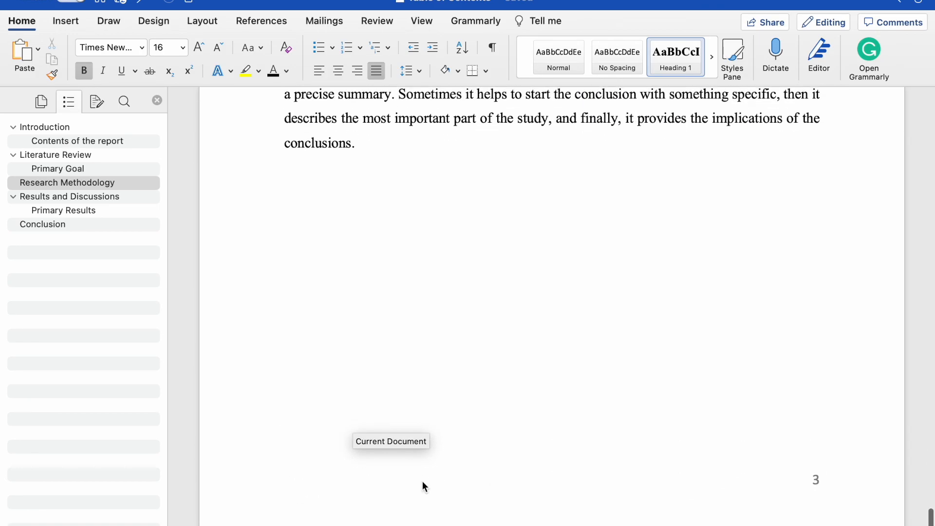
{"action": "scroll", "coordinate": [422, 481], "scroll_direction": "up", "scroll_amount": 20}
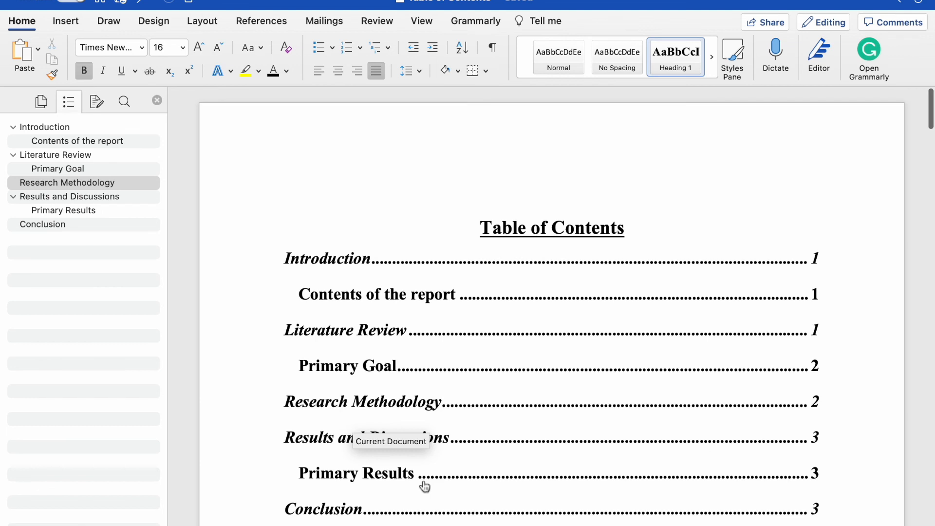